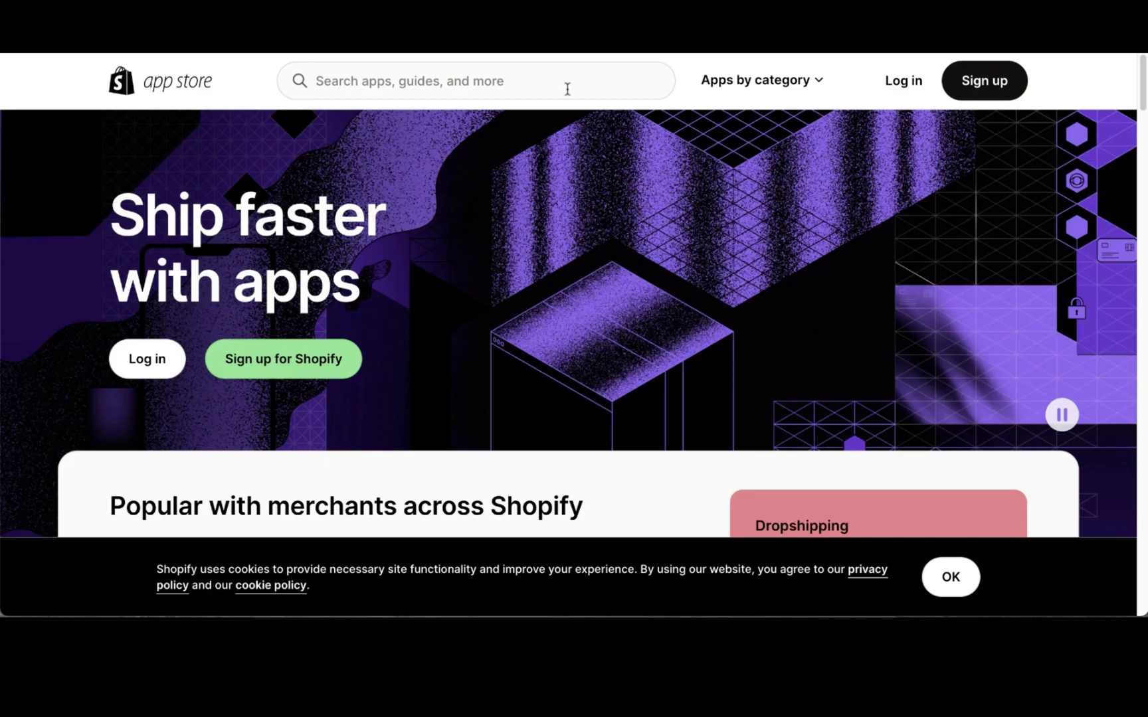
Step: Search the App Store for 'essential countdown' and add Essential Countdown Timer Bar to the store
left_click(566, 89)
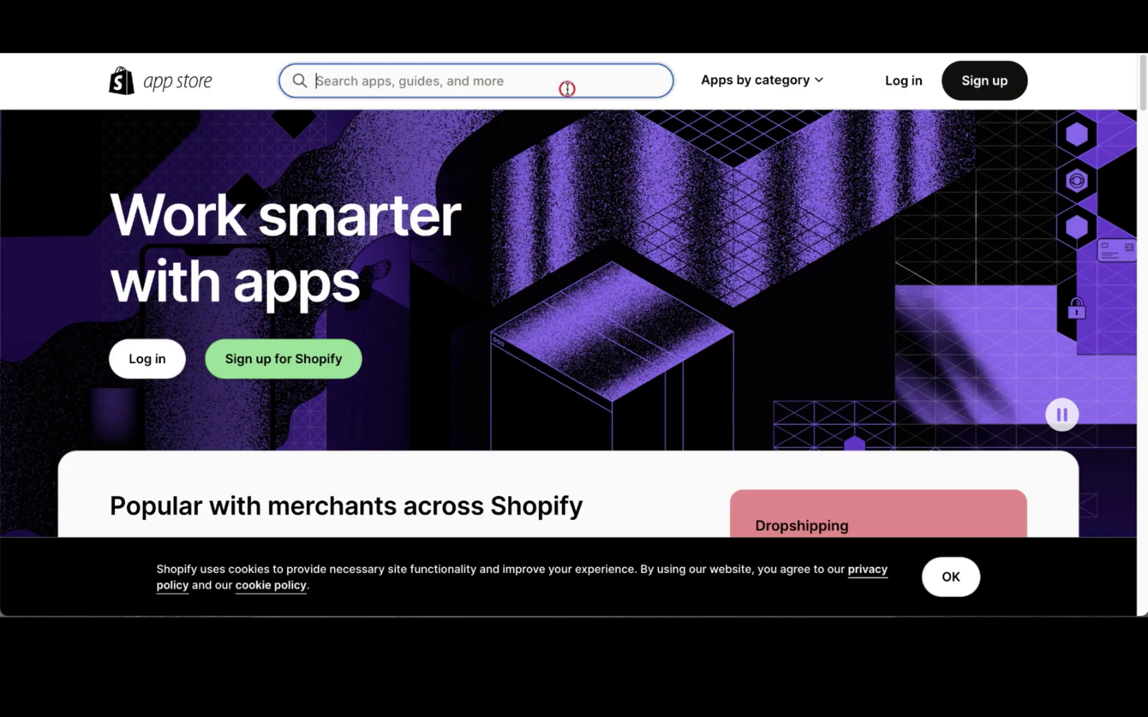
type("e")
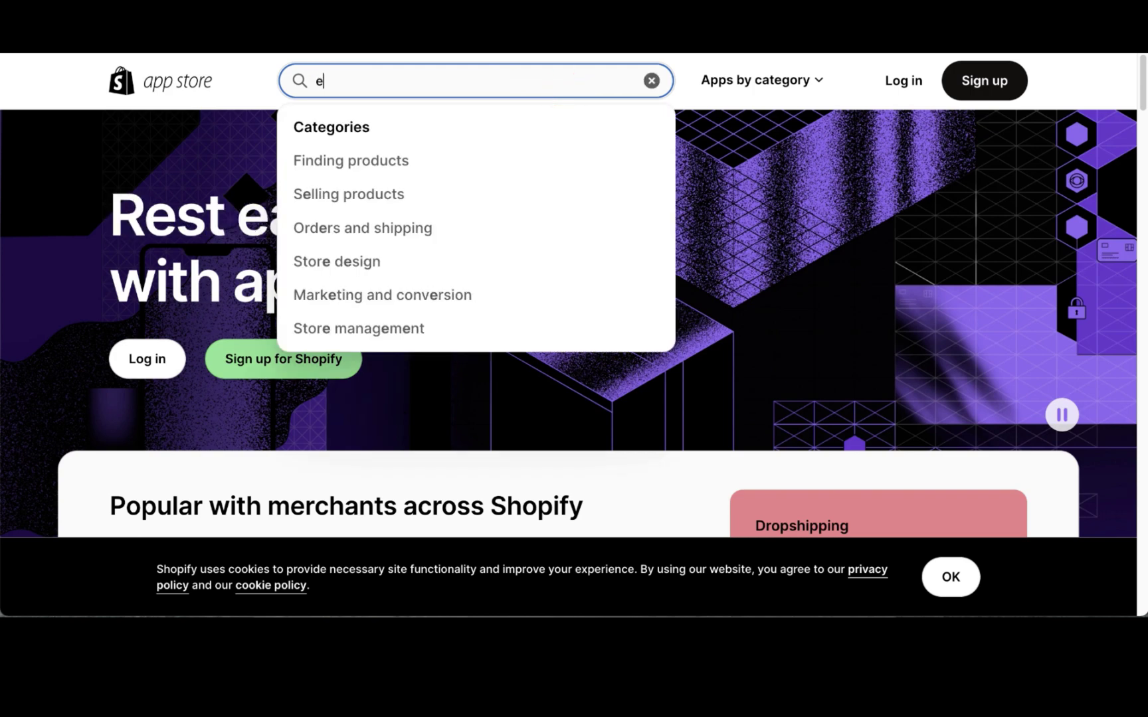
type("ssential co")
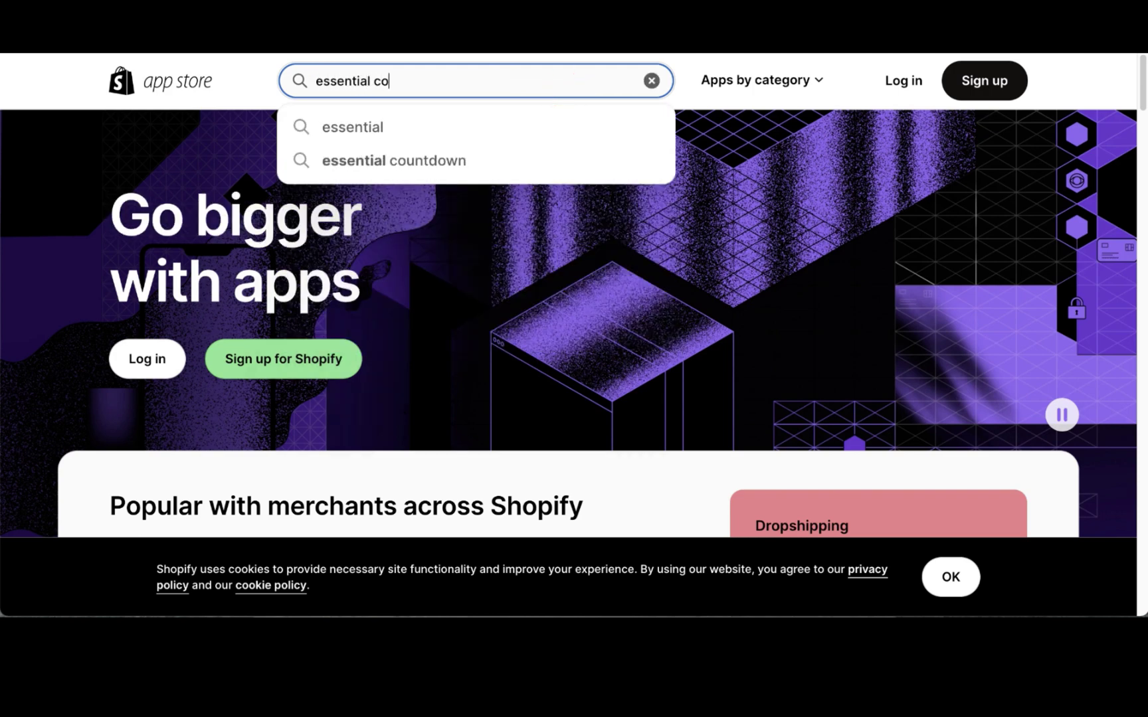
type("untdown")
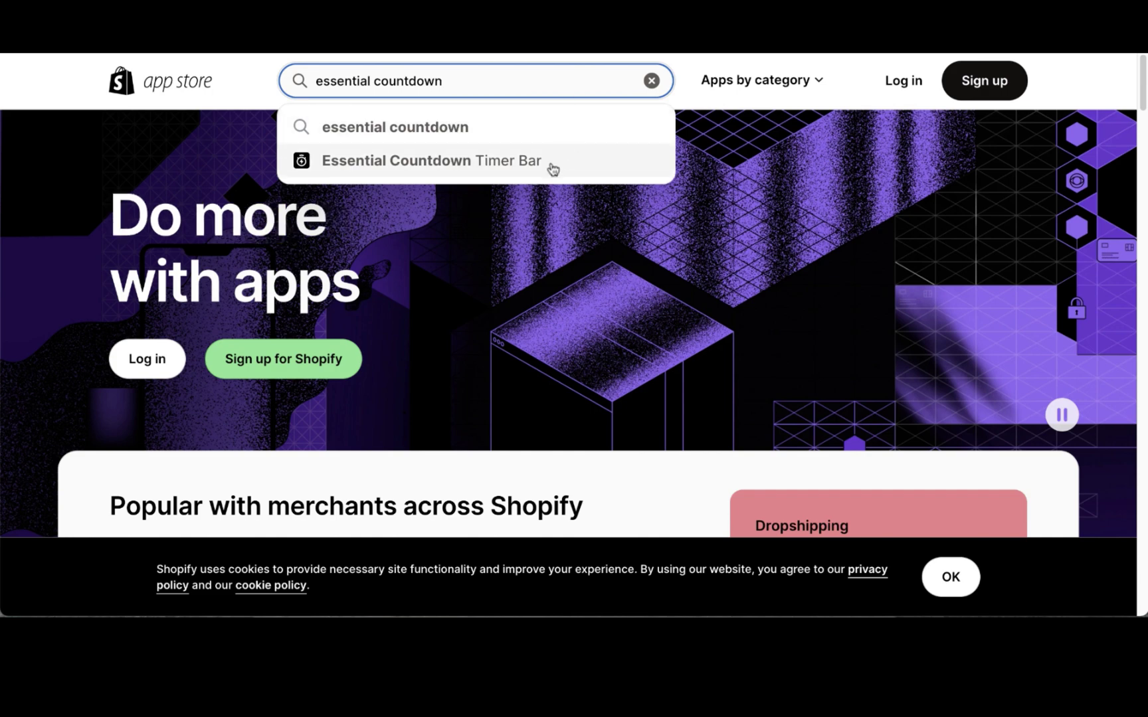
left_click(550, 170)
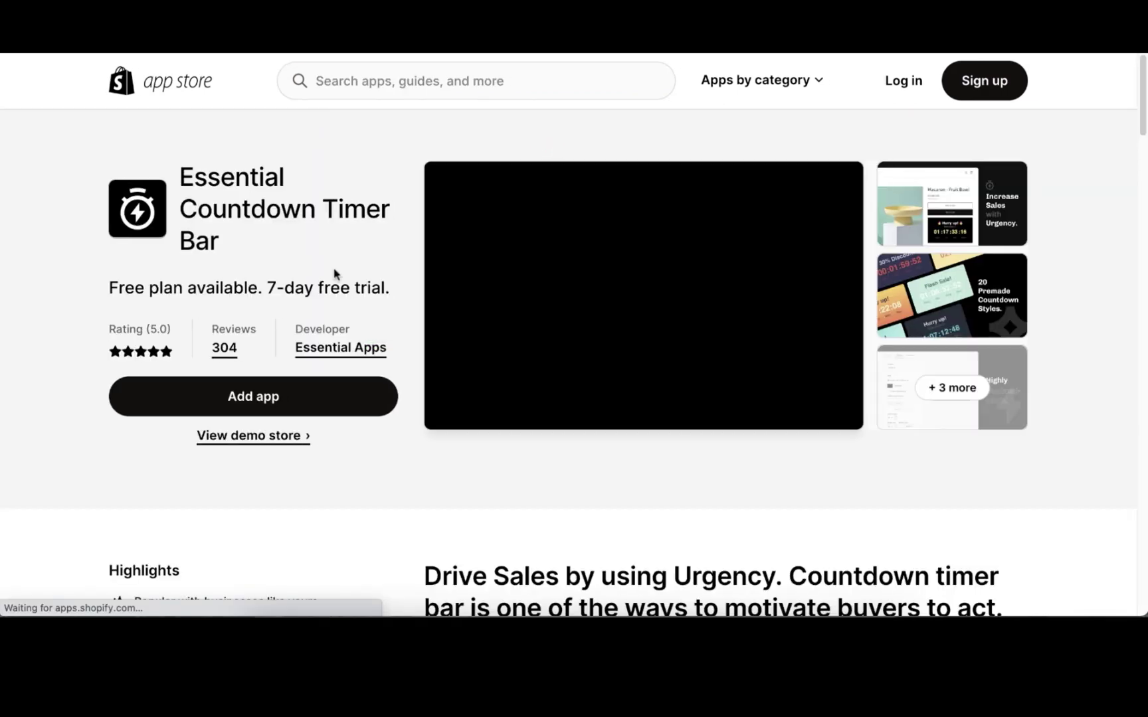
left_click(262, 381)
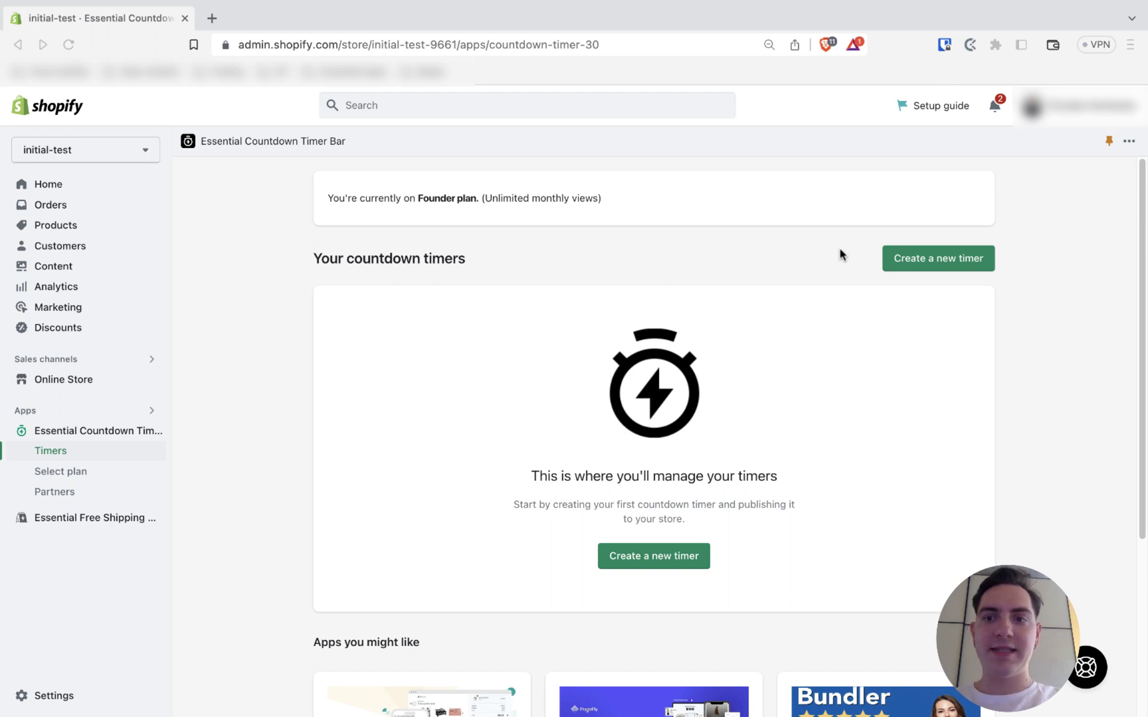
Step: Start creating a new countdown timer from the app's timers page
left_click(935, 260)
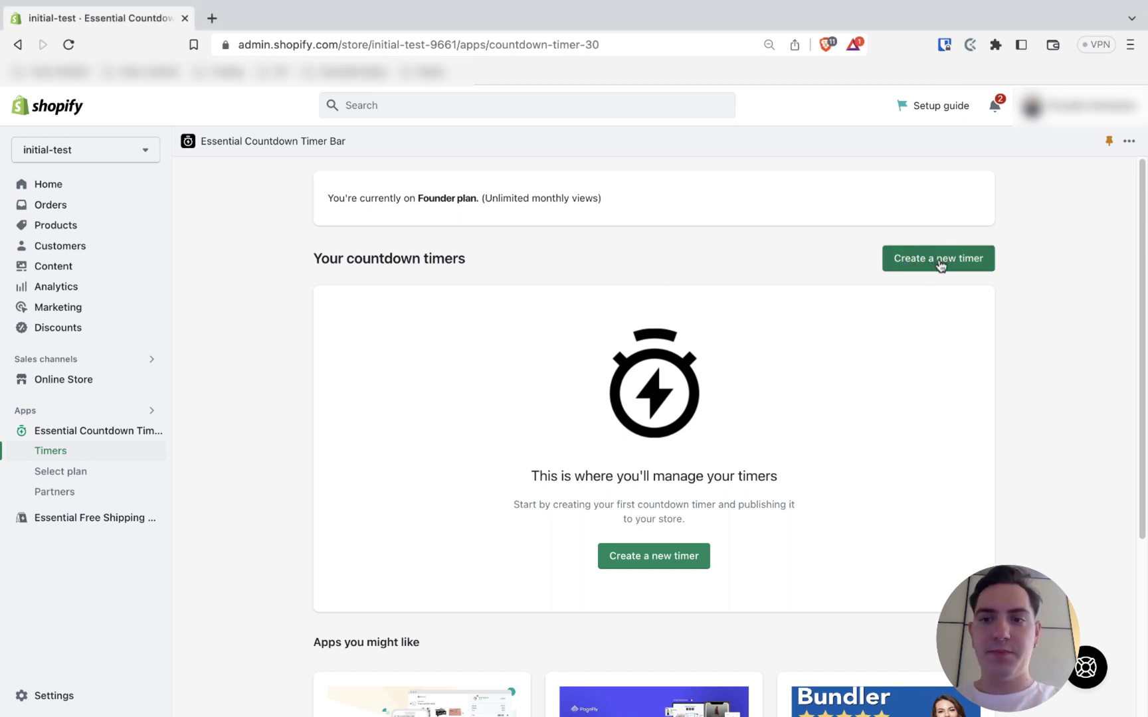
left_click(939, 263)
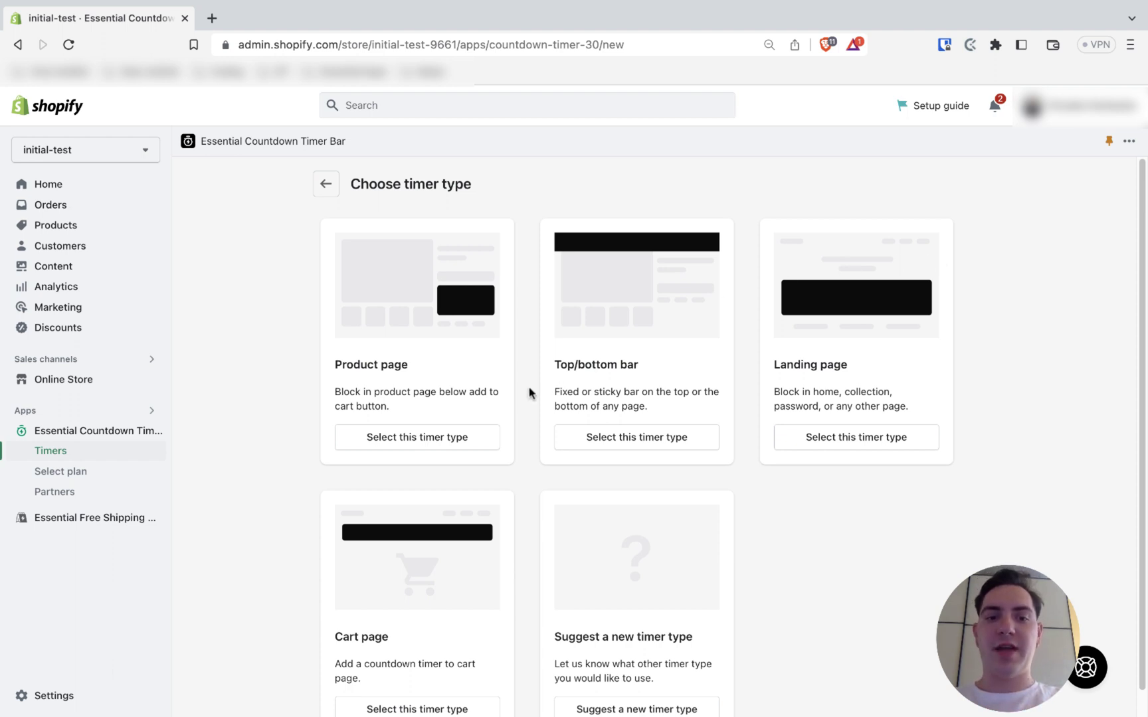
Step: Choose the Product page timer type and review its prefilled Title and Subheading text
left_click(442, 442)
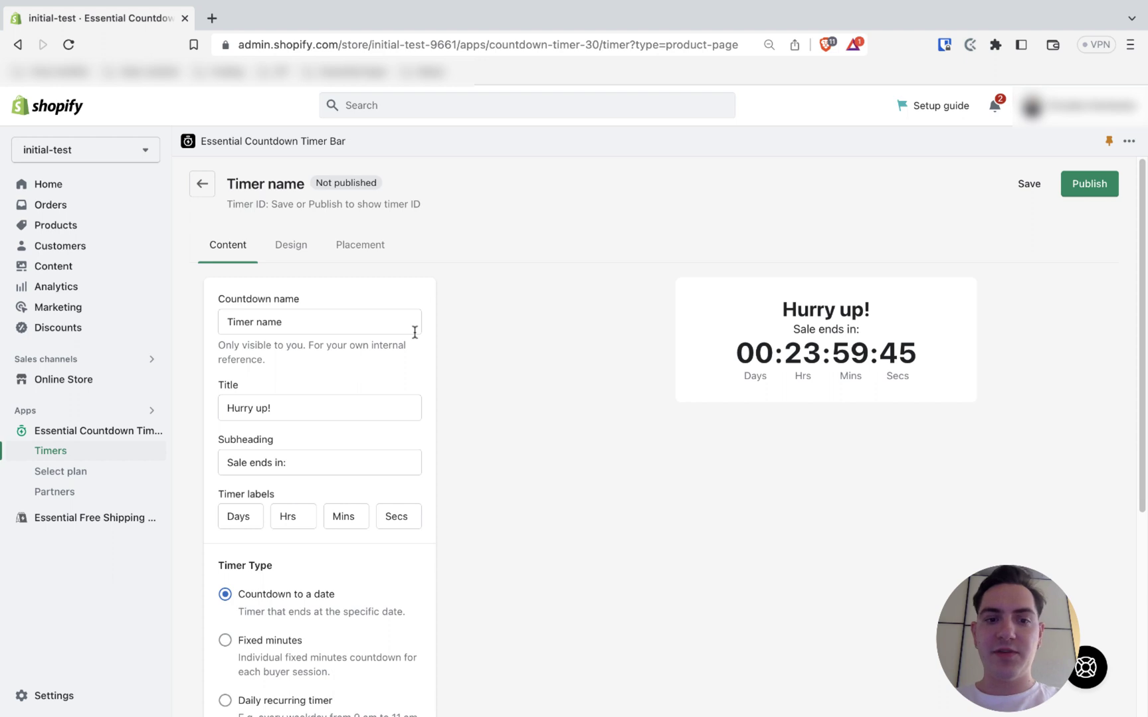
scroll(415, 332, "down", 3)
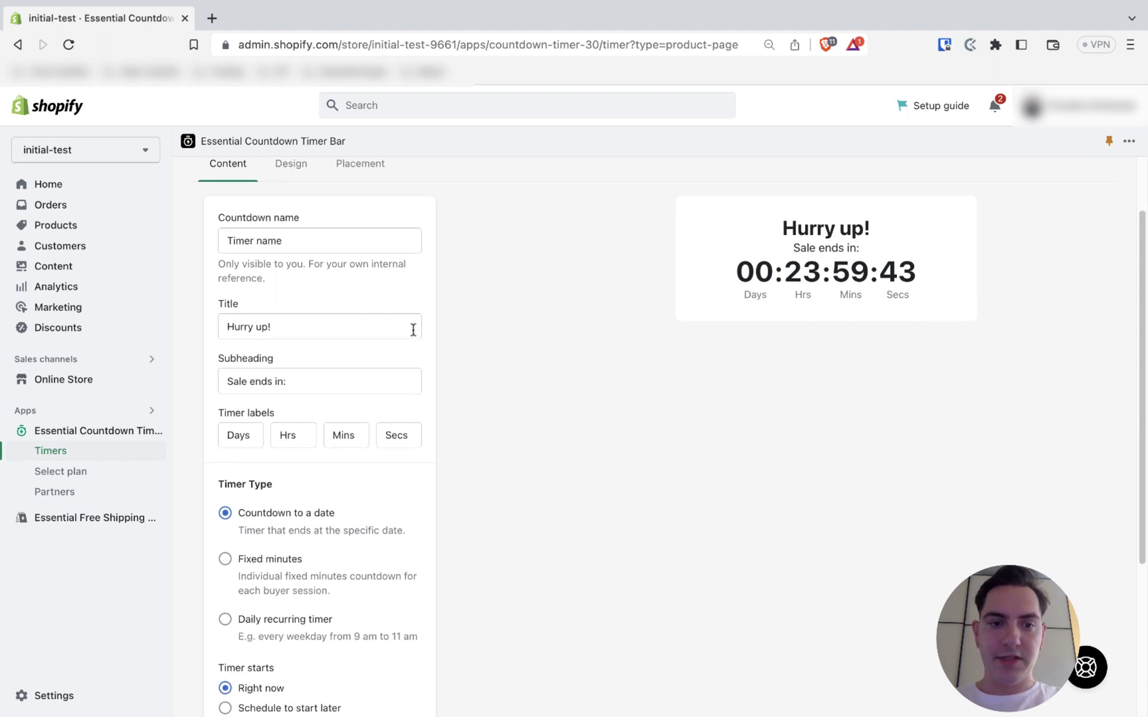
left_click(413, 331)
scroll(413, 330, "down", 2)
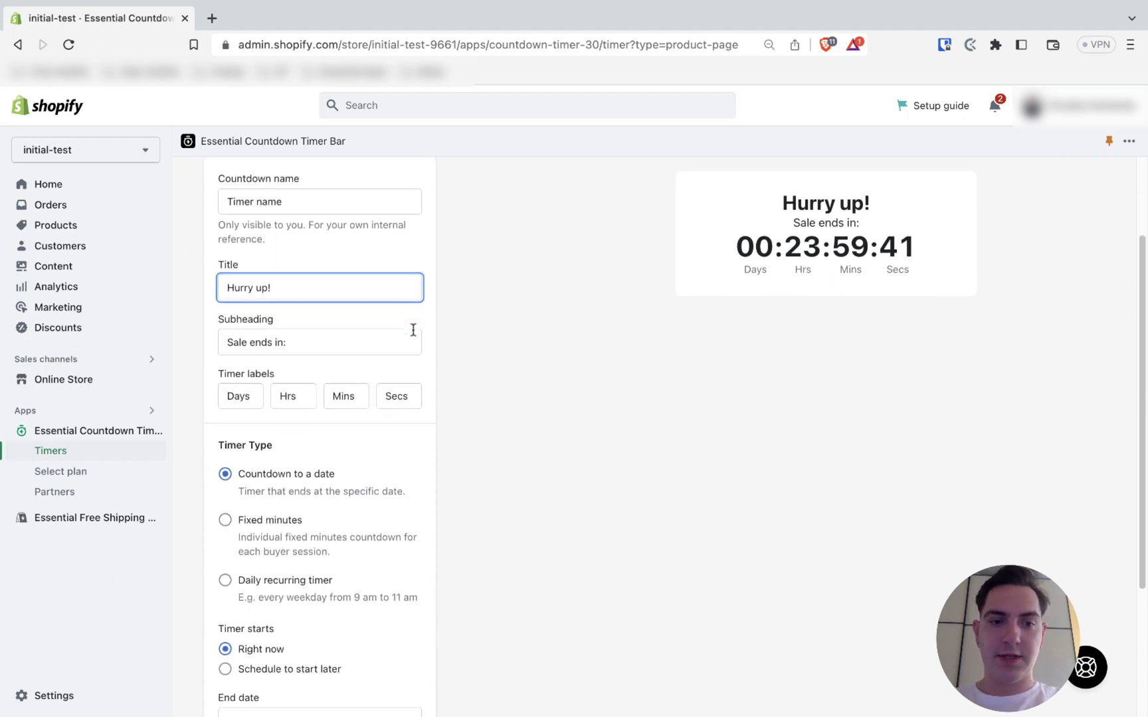
scroll(414, 330, "down", 1)
left_click(410, 315)
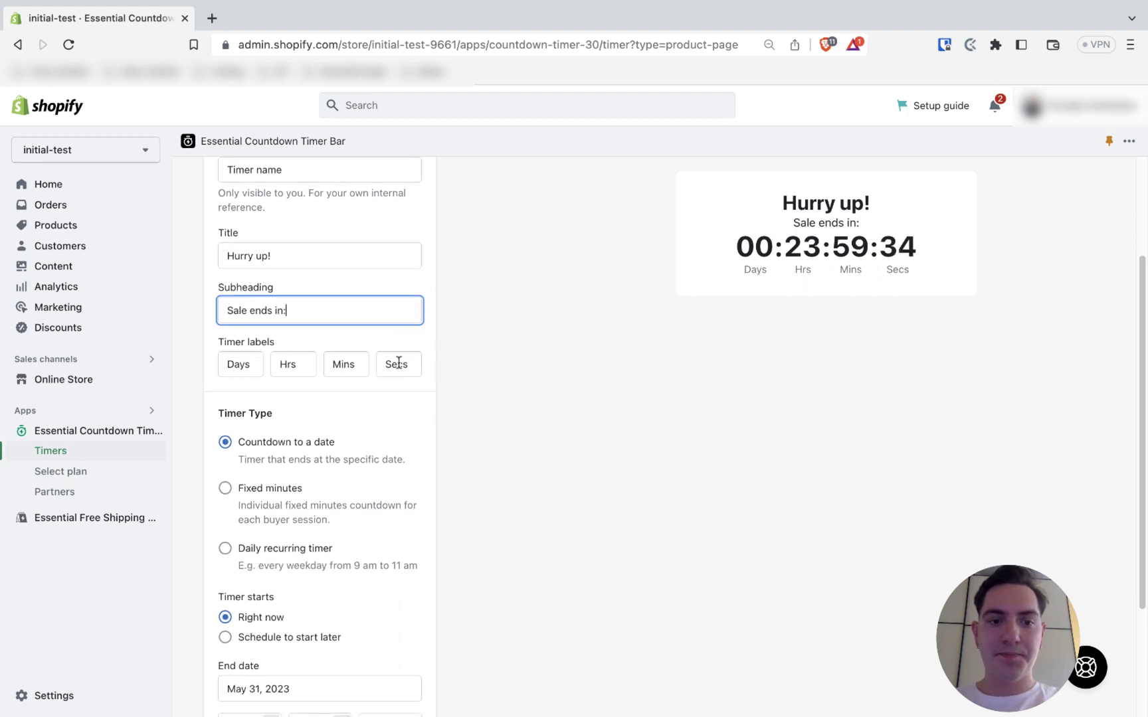
scroll(398, 362, "down", 5)
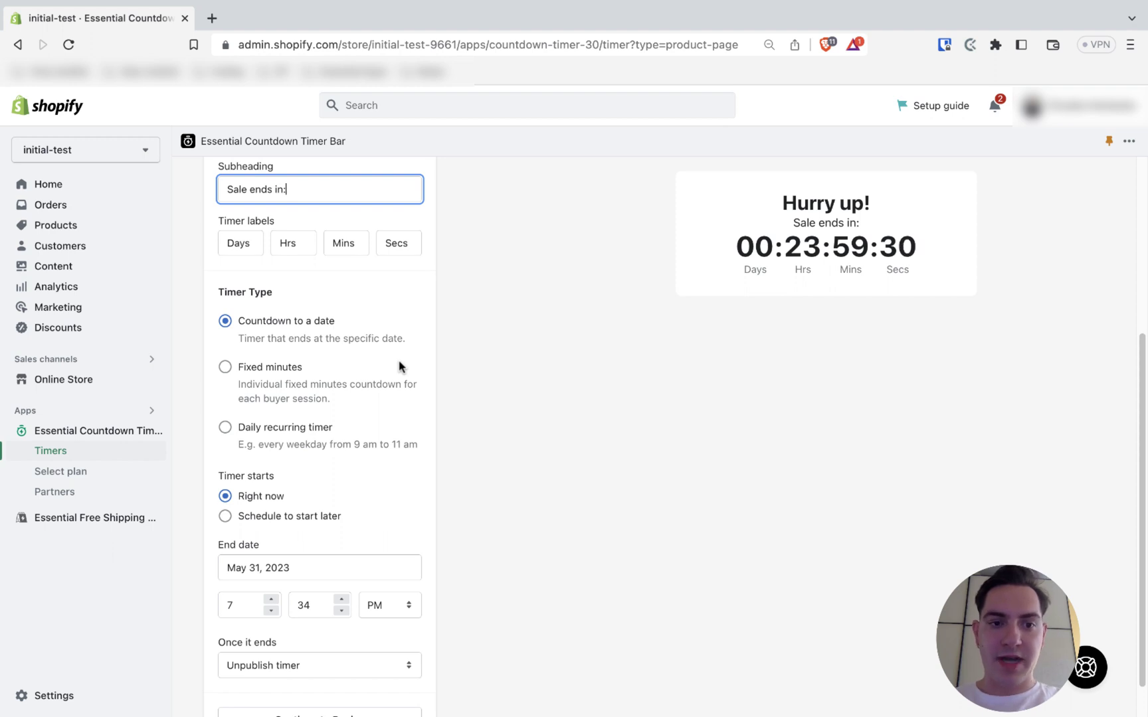
Step: Switch to a daily recurring timer and uncheck Saturday and Sunday under Repeat on
left_click(322, 430)
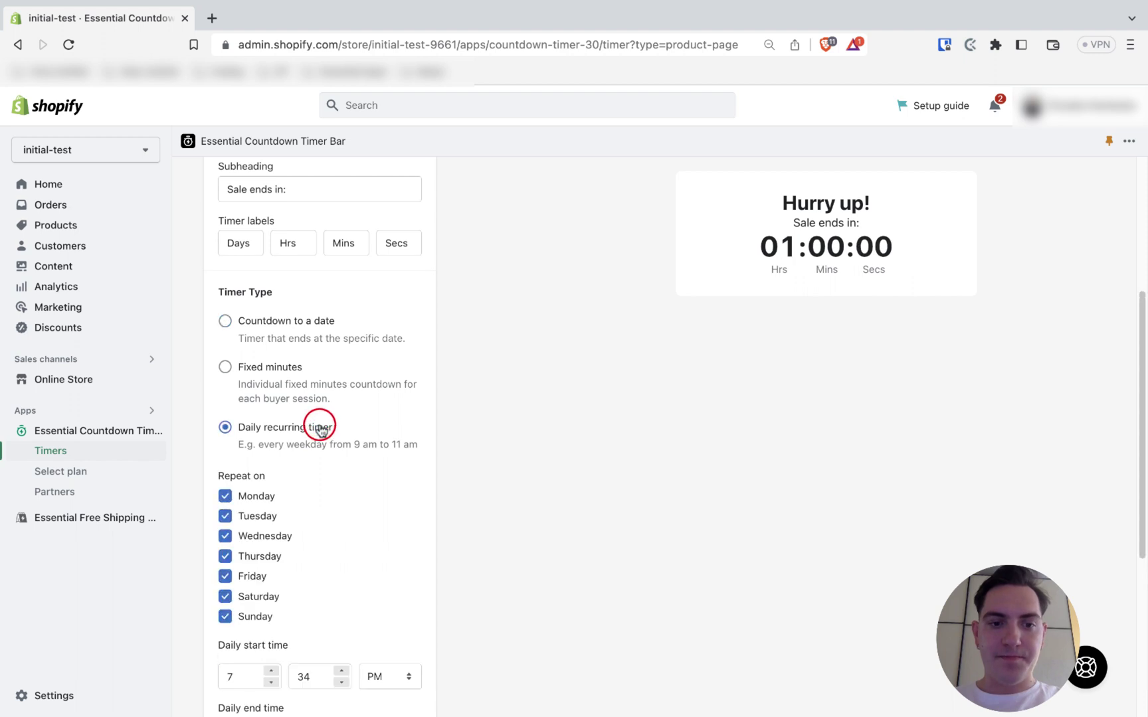
scroll(321, 431, "down", 5)
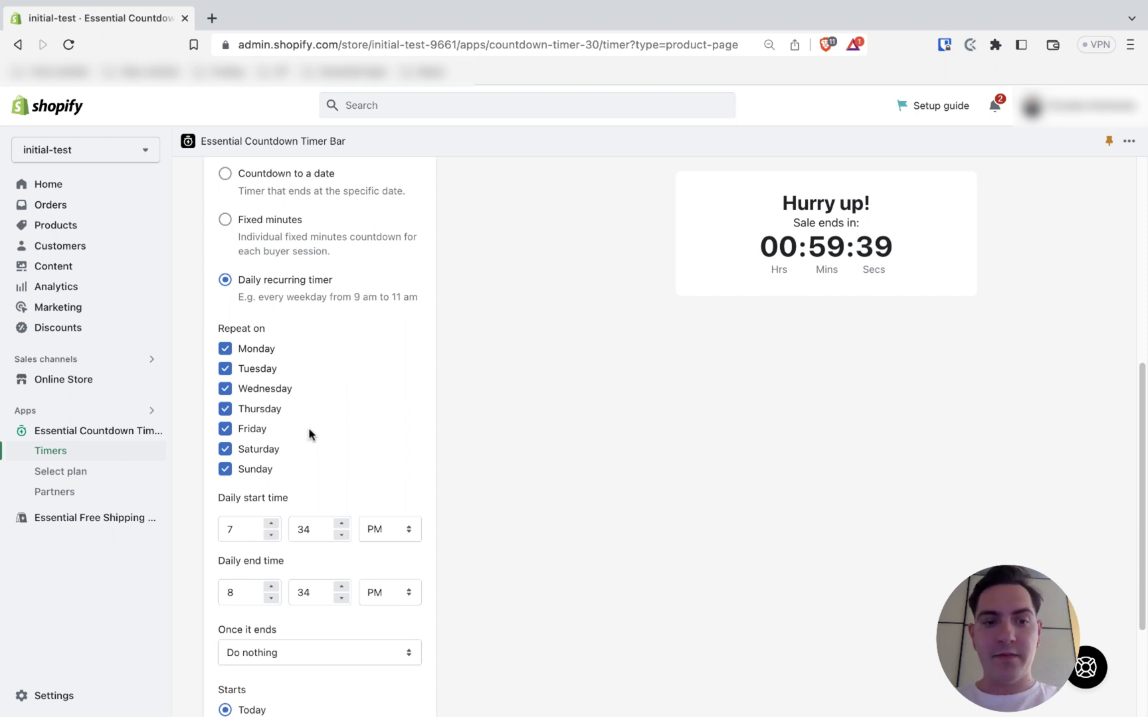
left_click(266, 450)
left_click(264, 466)
scroll(264, 473, "down", 1)
scroll(264, 473, "down", 2)
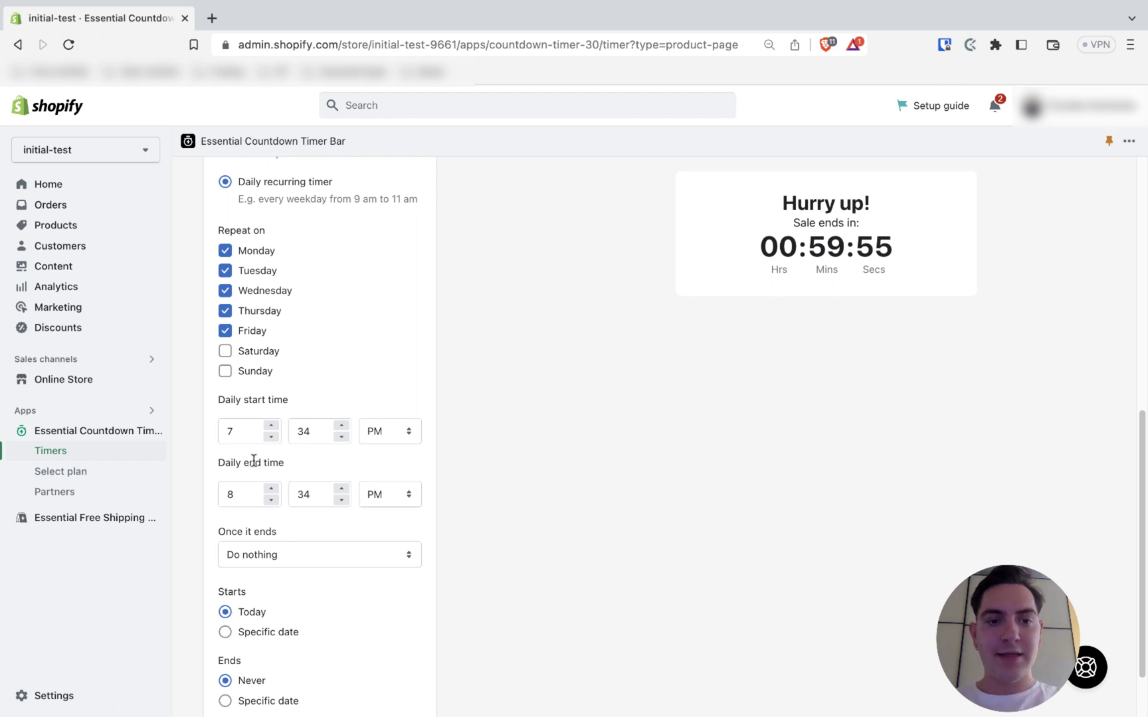
Step: Set the daily start time to 8:00 and the daily end time to 5:00
left_click(250, 440)
key("Up")
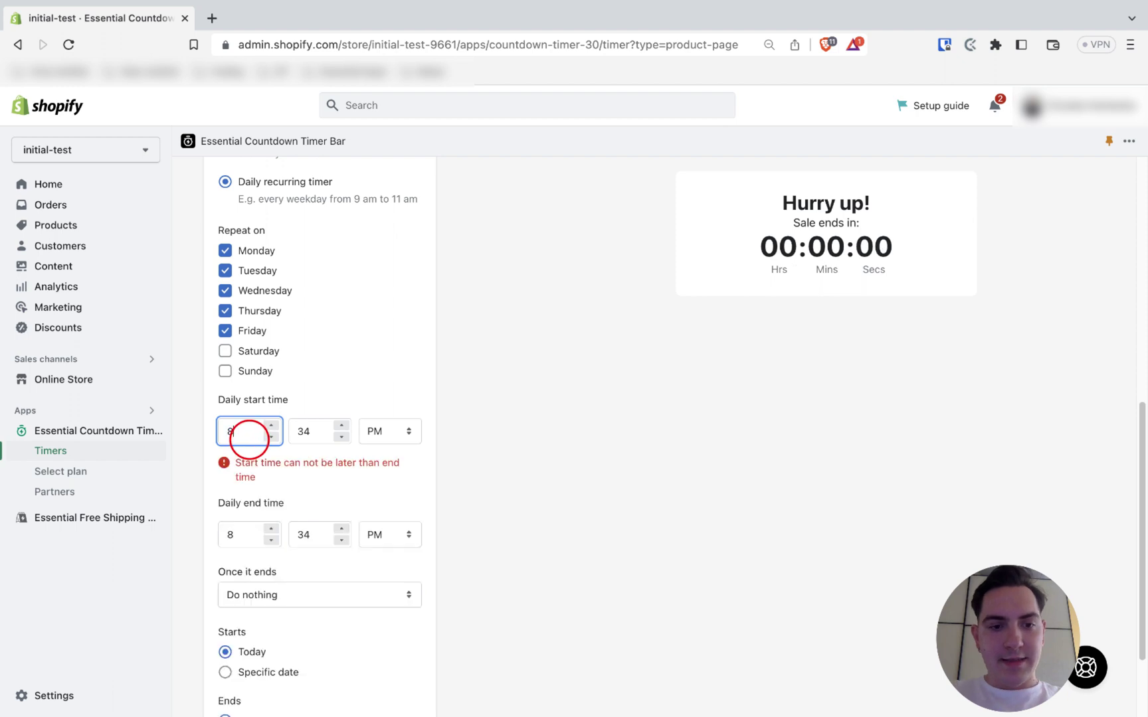
left_click(323, 432)
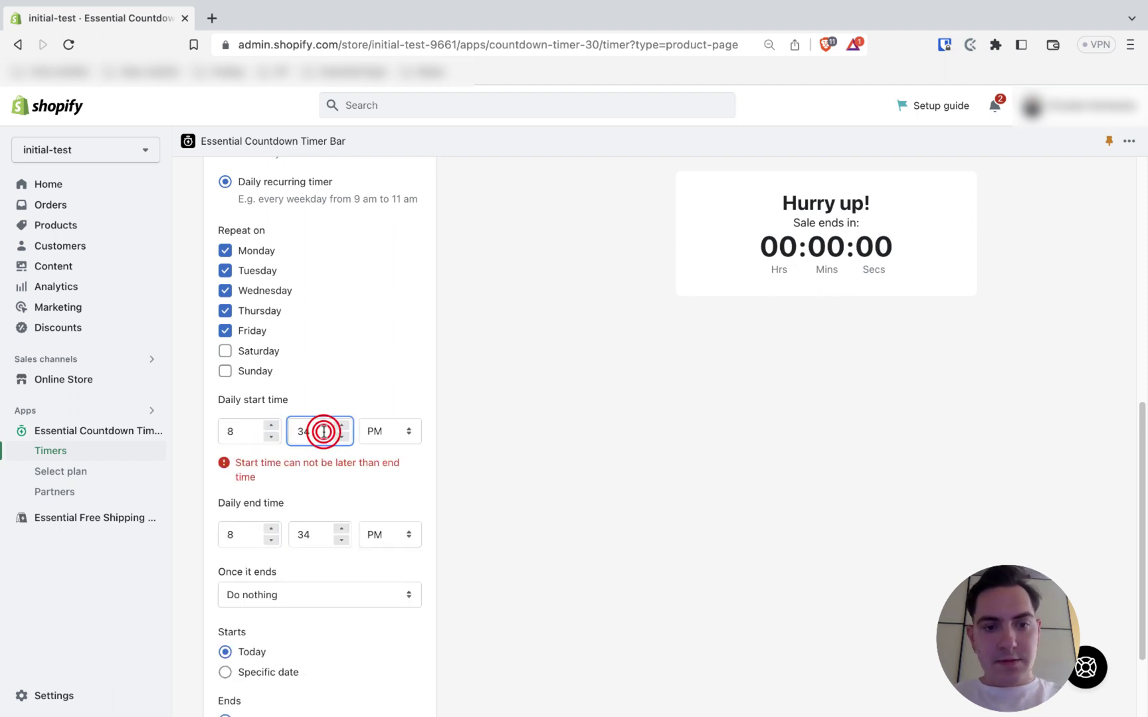
key("BackSpace")
key("BackSpace")
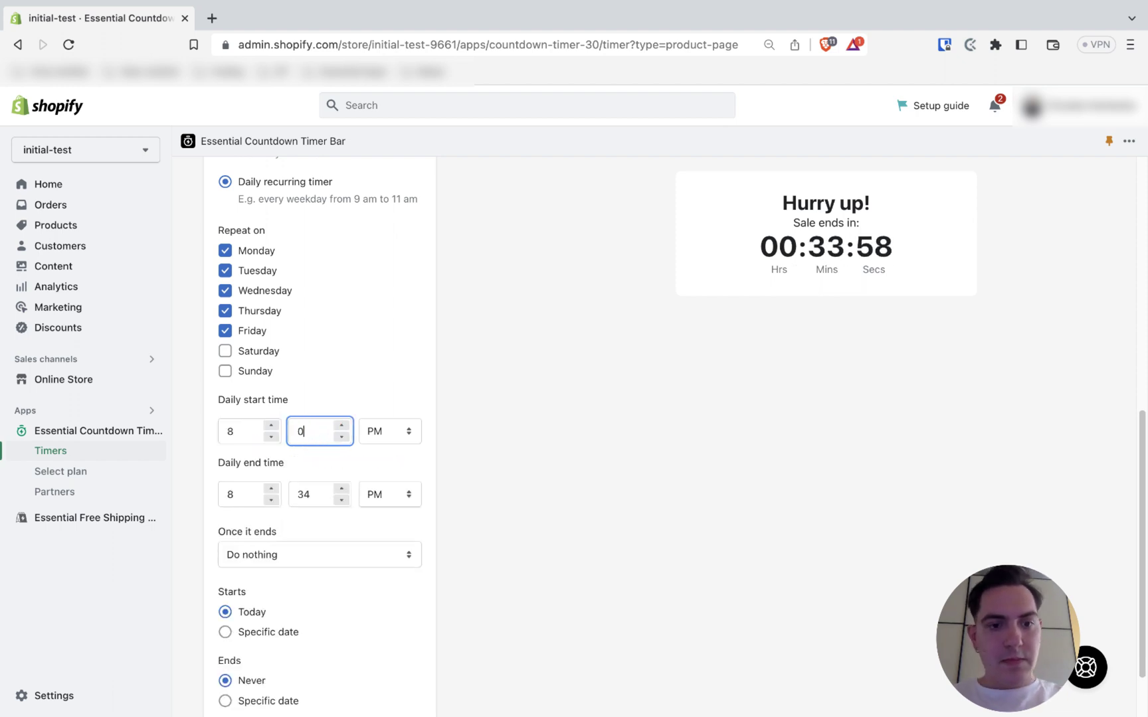
left_click(247, 499)
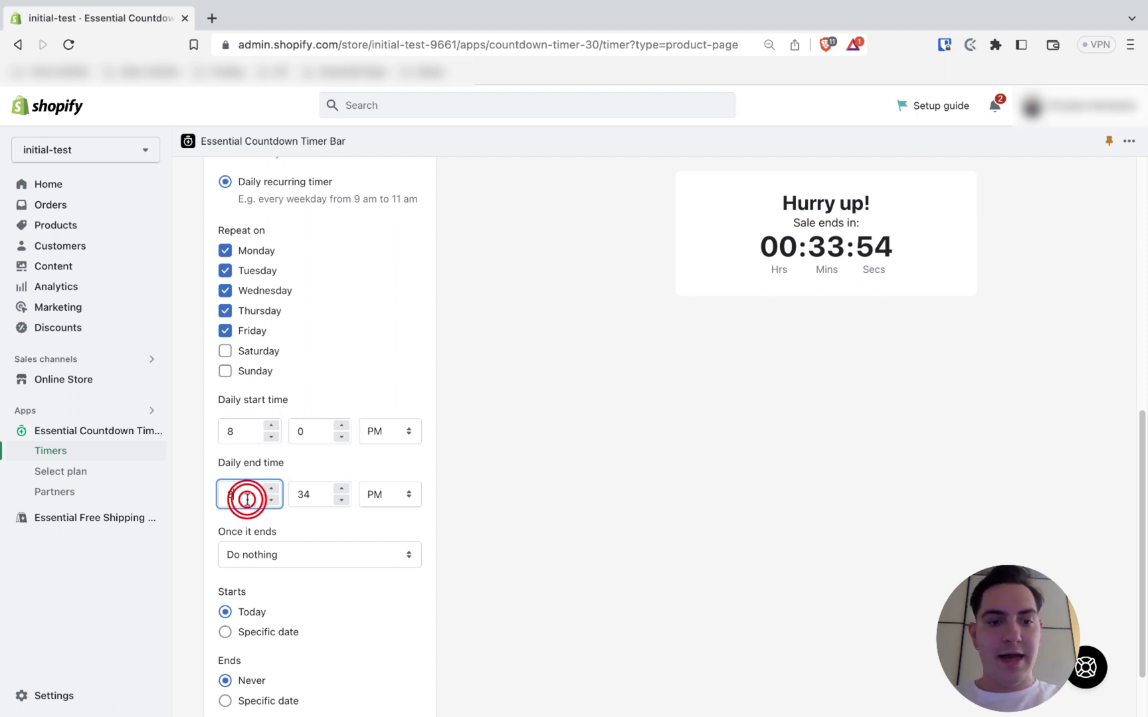
key("BackSpace")
type("5")
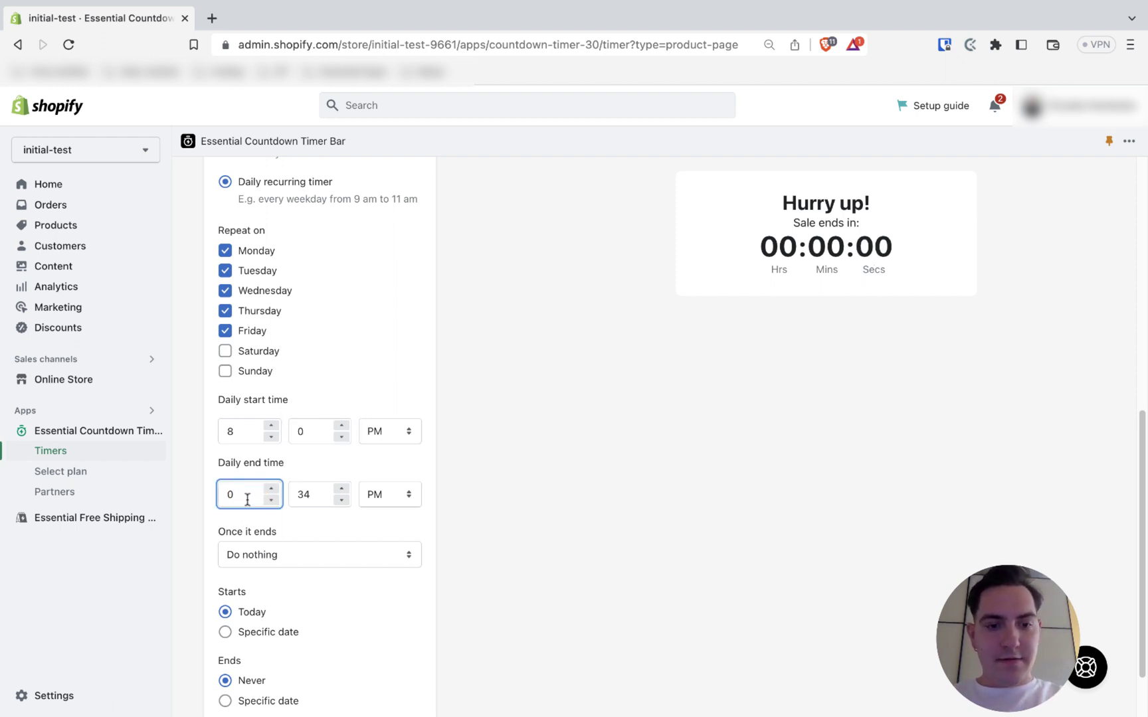
left_click(317, 495)
key("BackSpace")
key("BackSpace")
type("0")
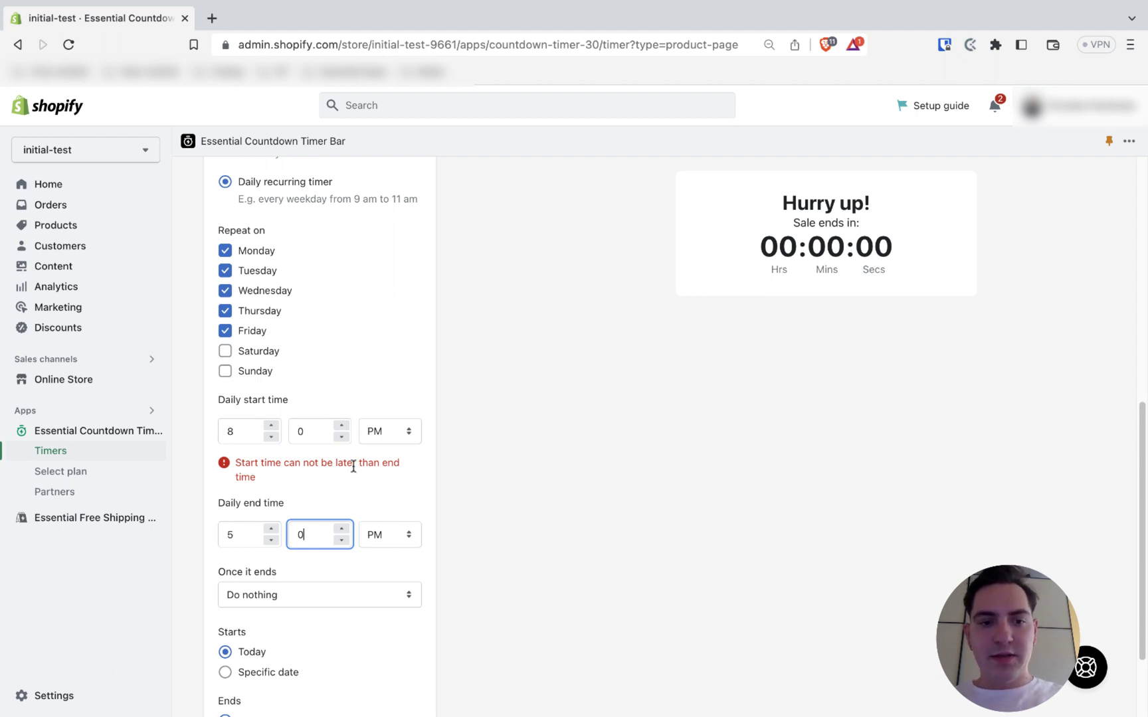
Step: Change the start time's period to AM so the timer begins at 8:00 AM
left_click(382, 435)
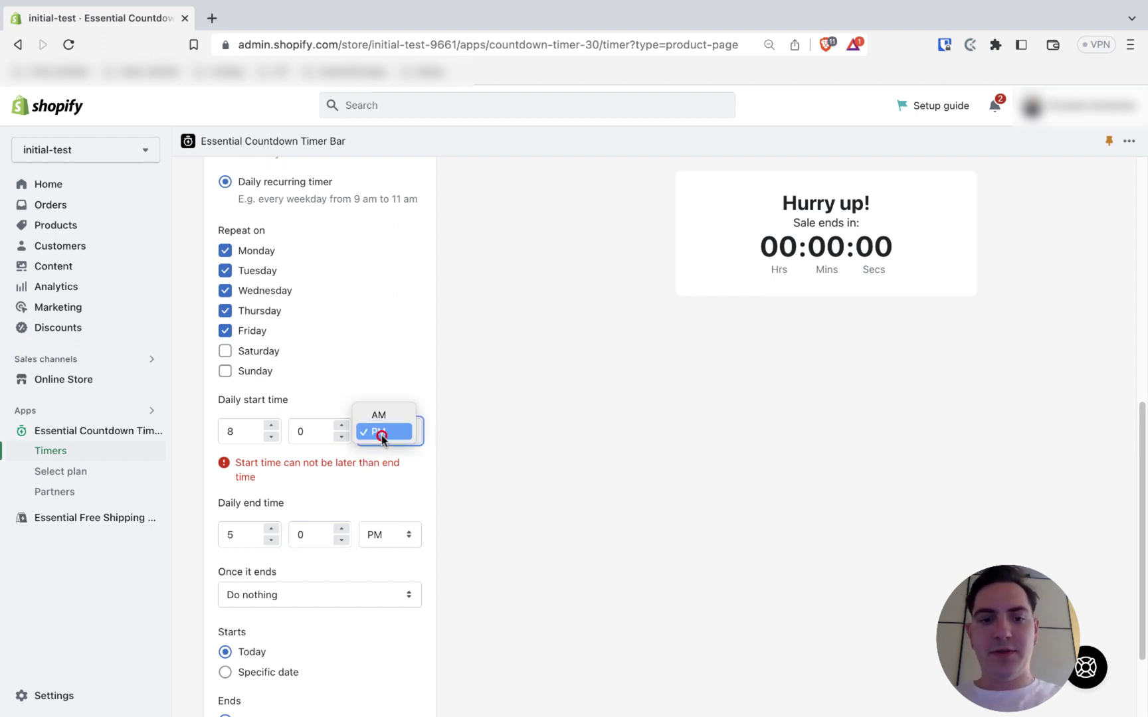
left_click(385, 415)
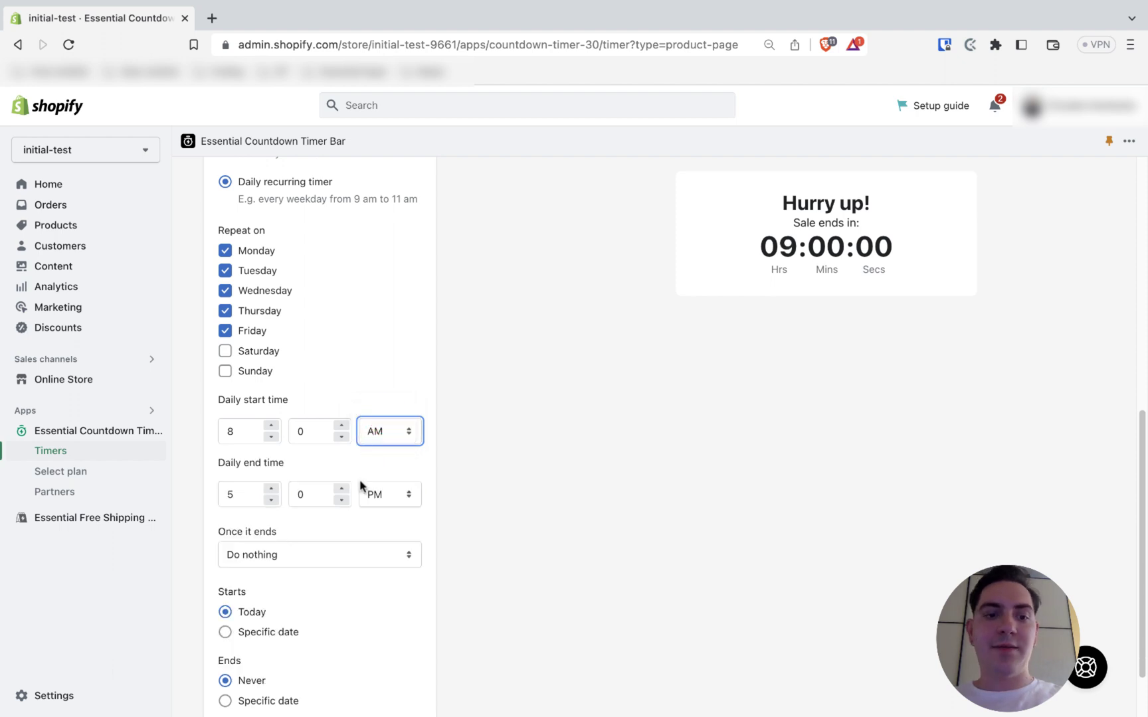
scroll(338, 484, "up", 1)
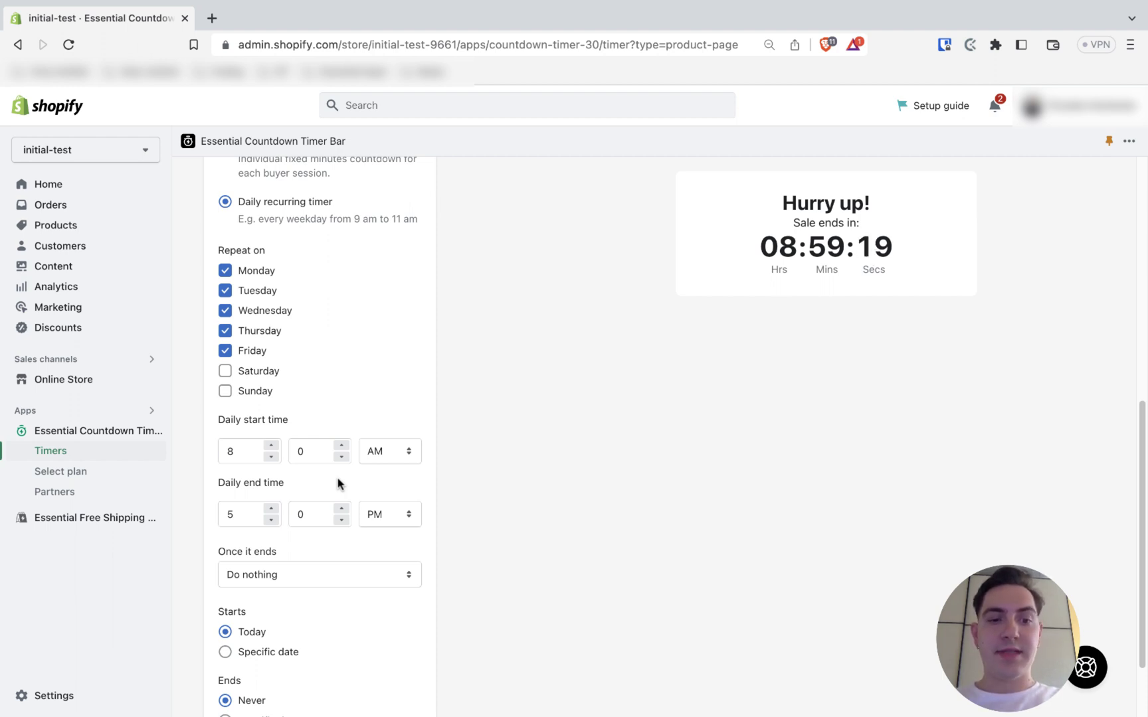
Step: Set the 'Once it ends' action to Hide the timer
scroll(337, 484, "down", 3)
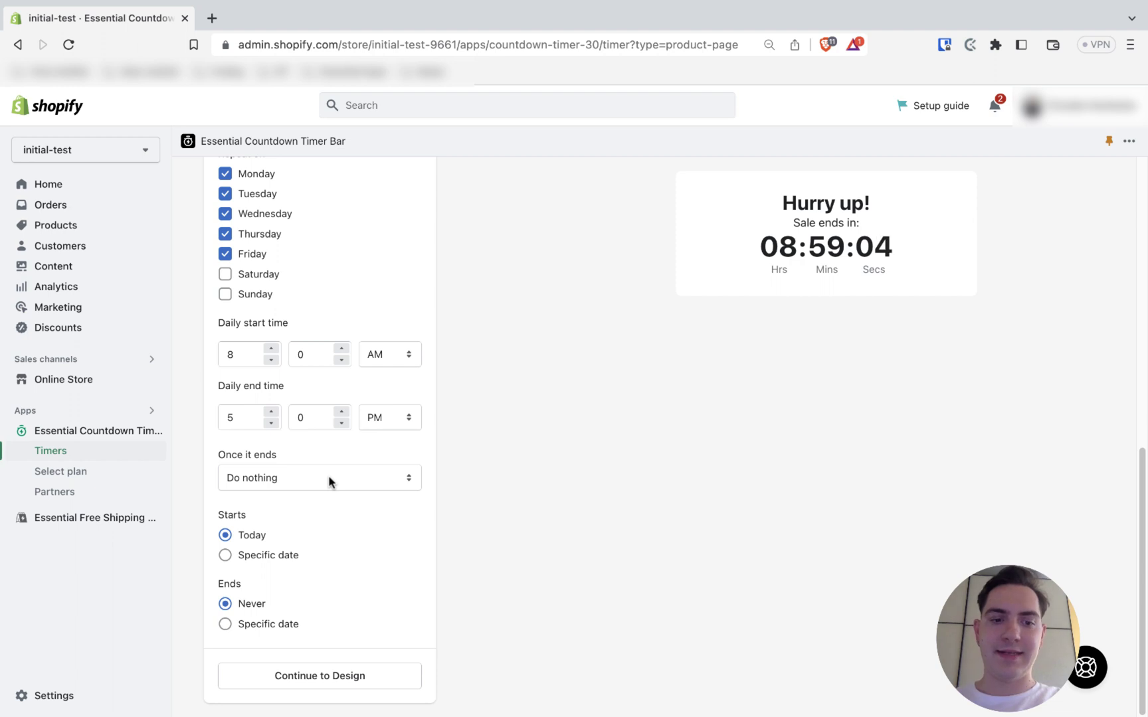
left_click(329, 479)
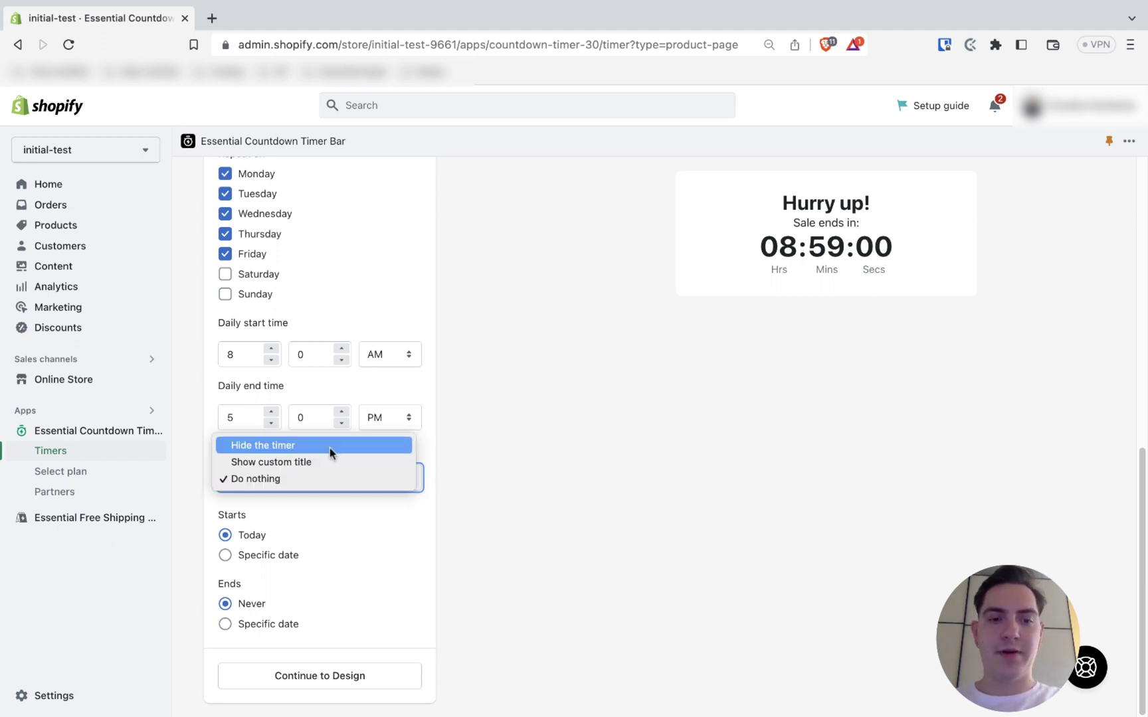
left_click(329, 445)
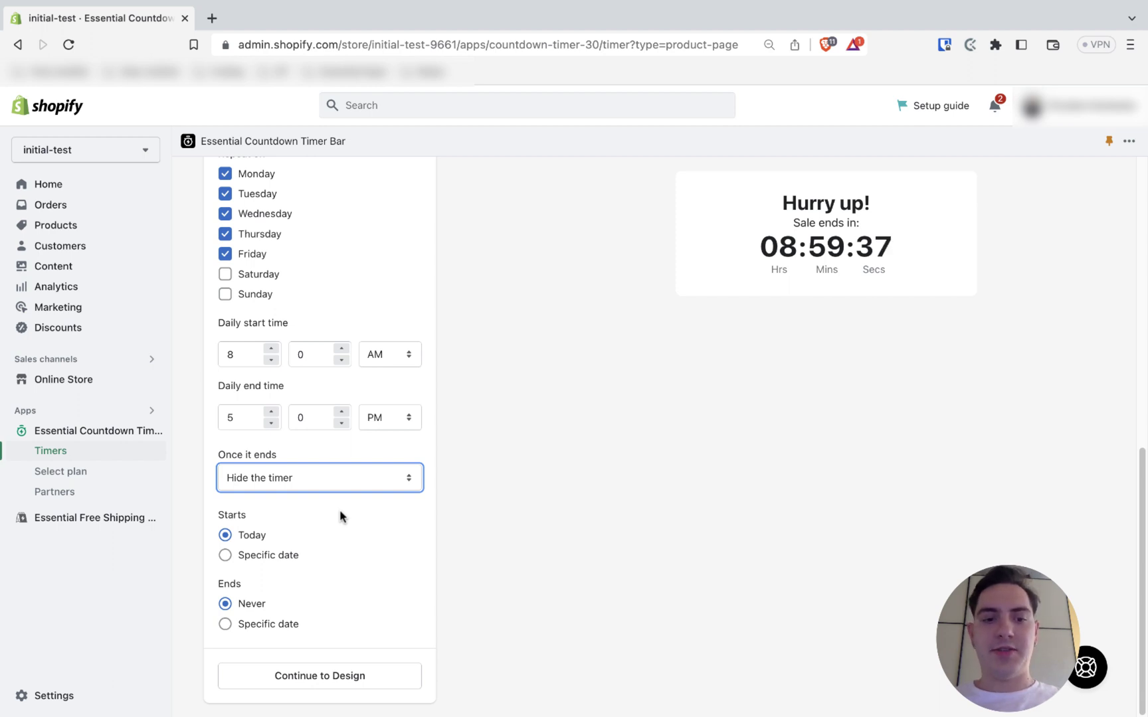
left_click(278, 555)
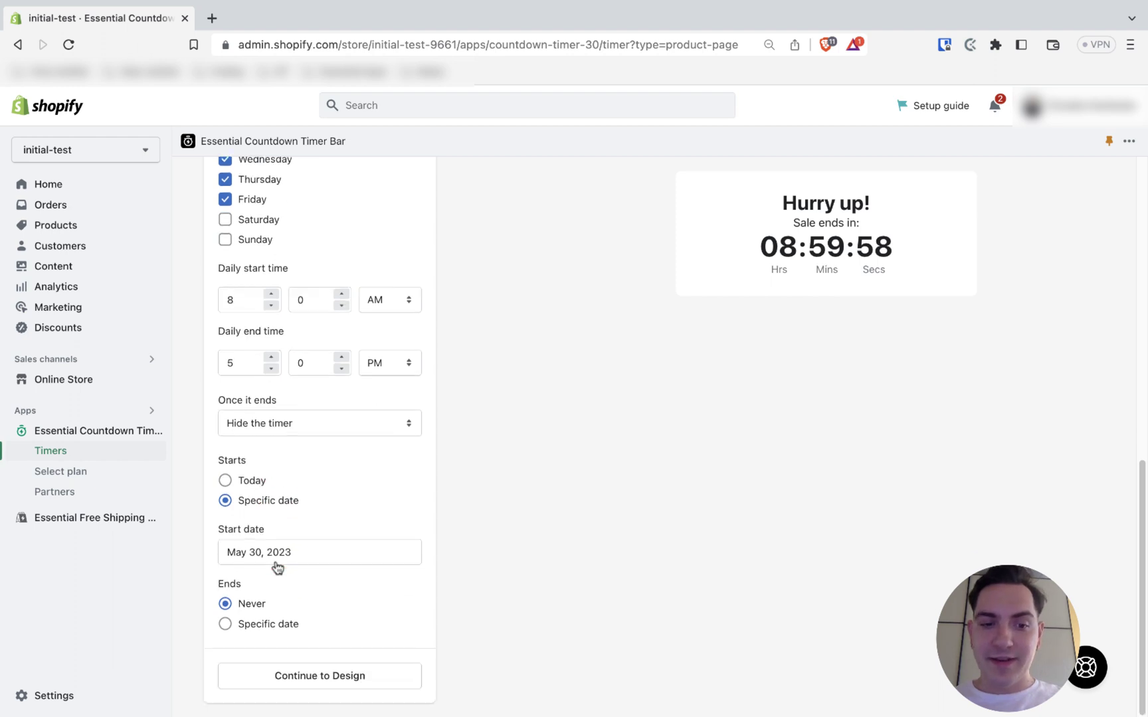
left_click(282, 628)
scroll(282, 625, "down", 2)
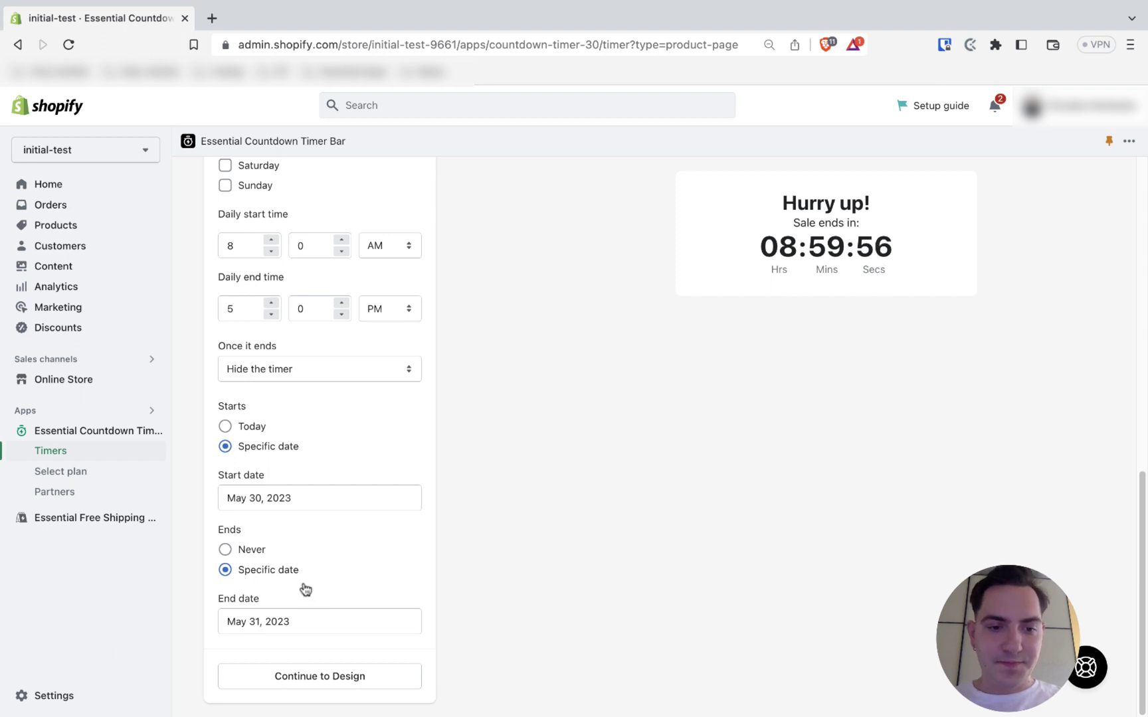
left_click(256, 551)
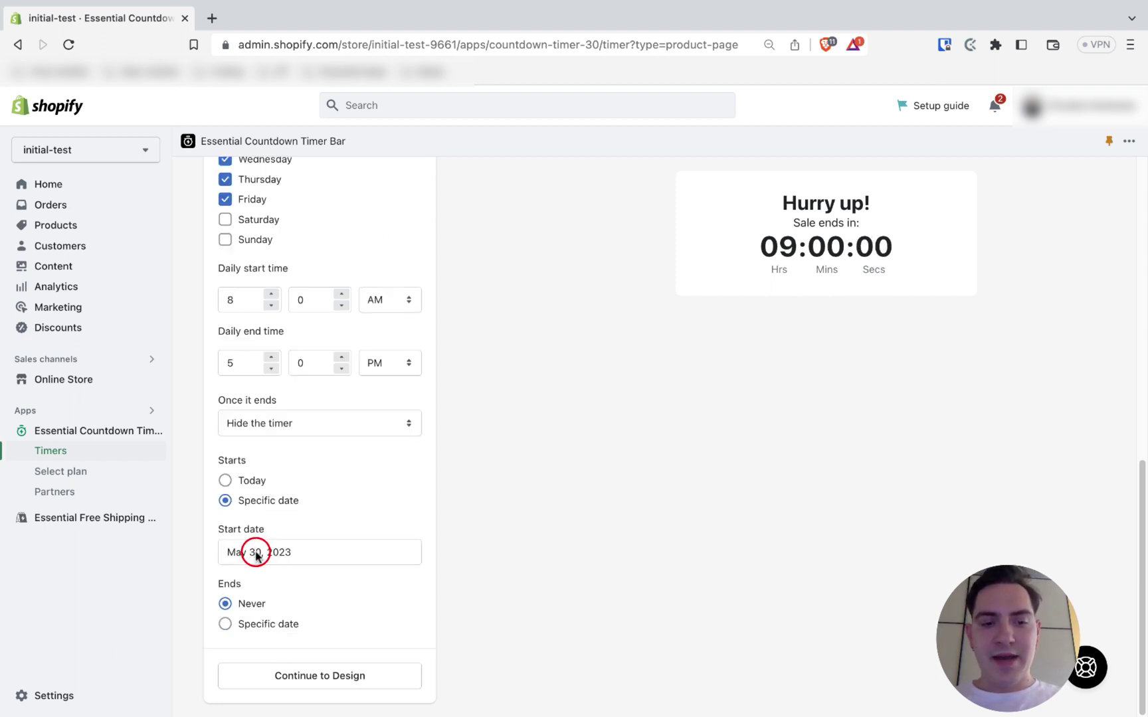
left_click(250, 482)
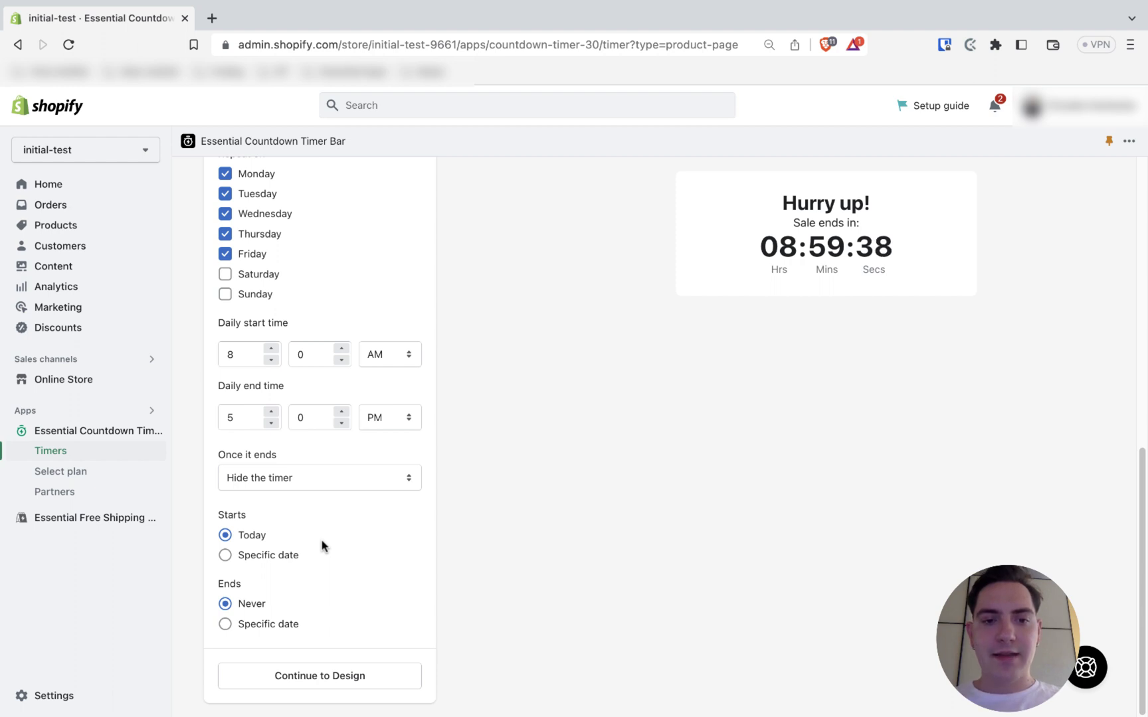
Step: Open the Design tab and review its Card and Typography settings: Custom template, white #FFFFFF, 8 px corners
scroll(321, 546, "up", 8)
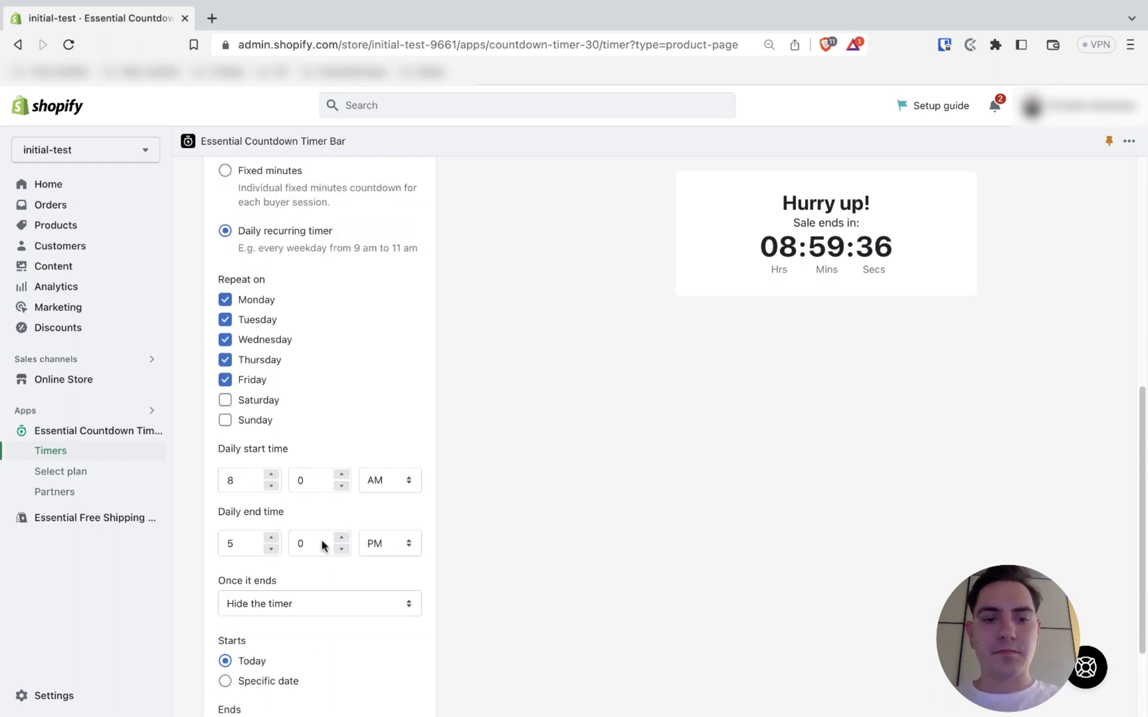
scroll(321, 546, "up", 8)
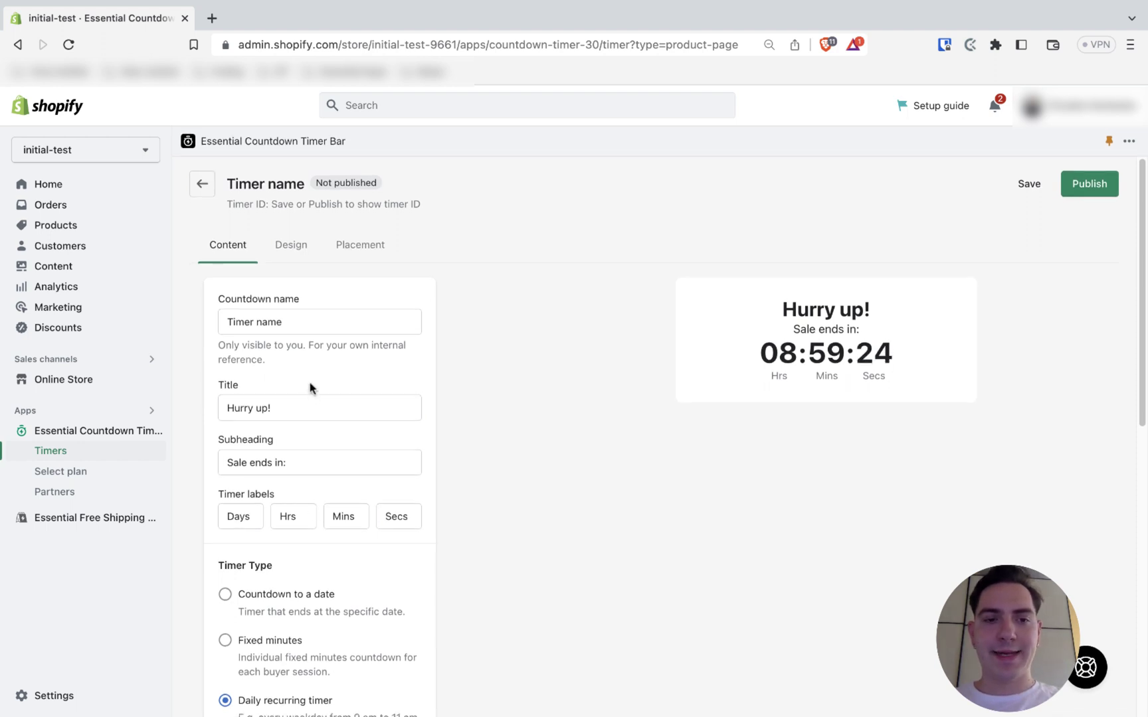
left_click(296, 251)
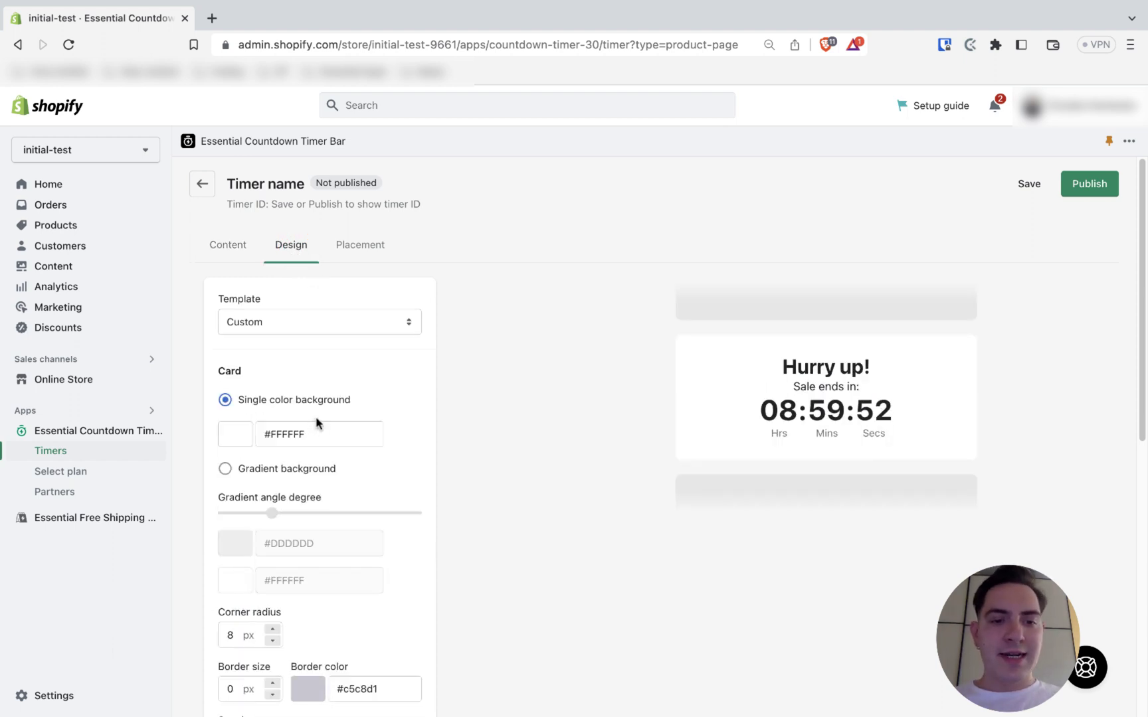
scroll(317, 423, "down", 2)
scroll(317, 424, "down", 2)
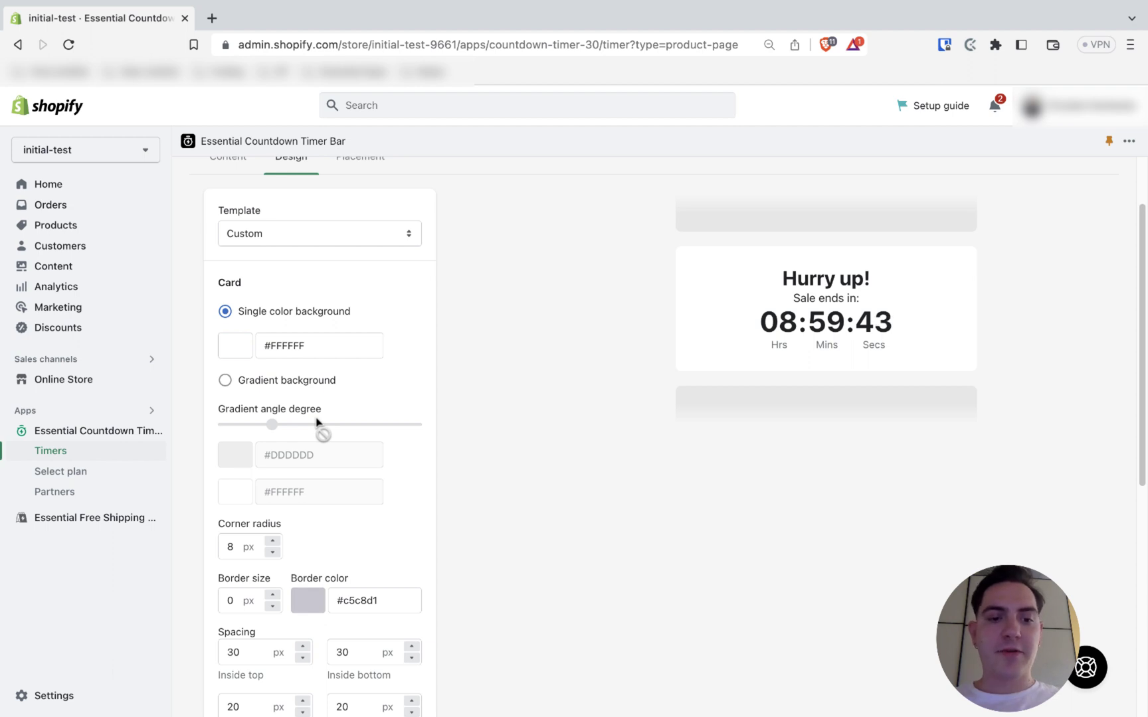
scroll(317, 422, "down", 3)
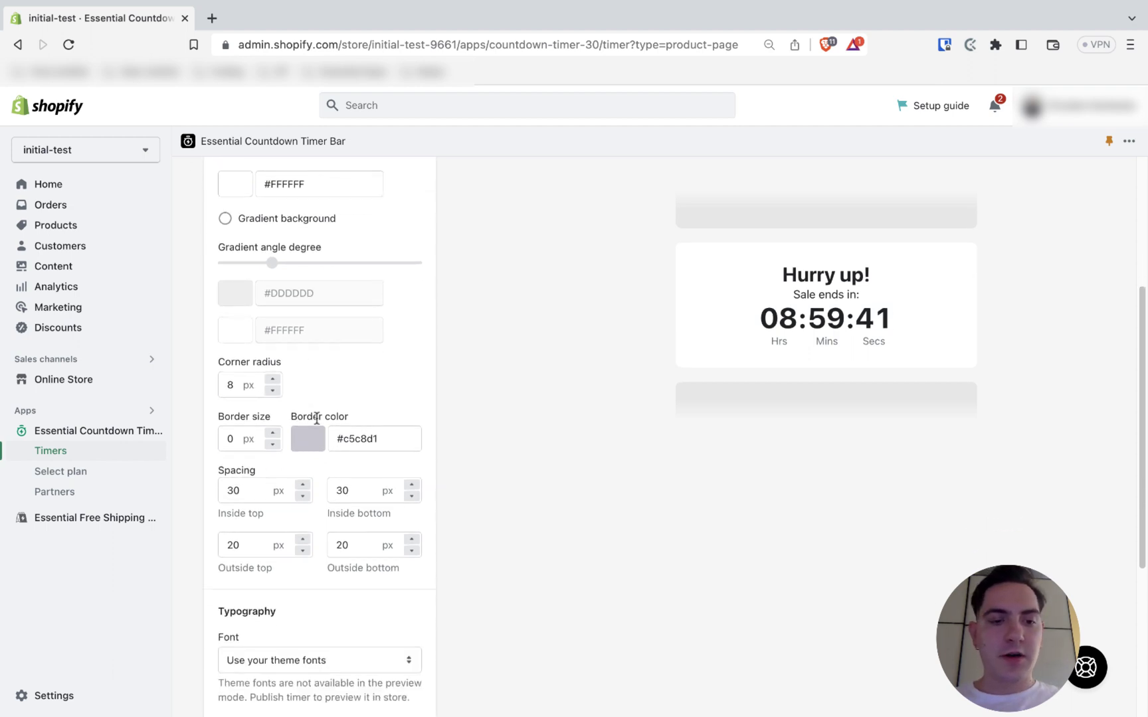
scroll(316, 417, "down", 2)
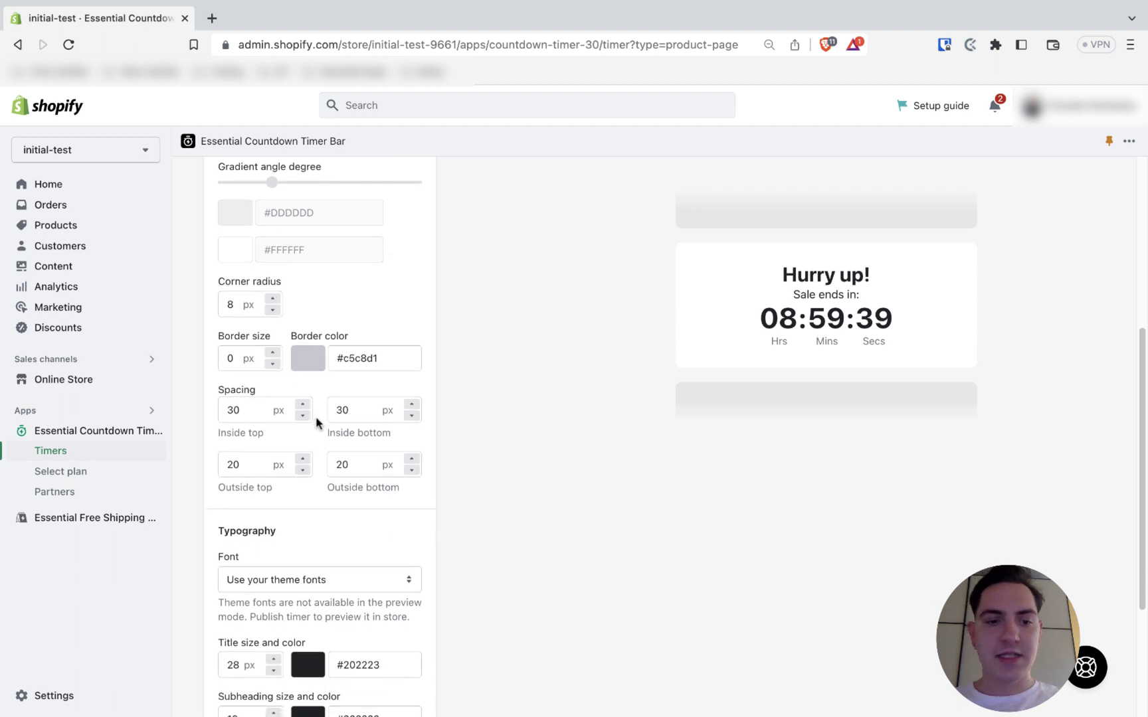
scroll(316, 422, "down", 4)
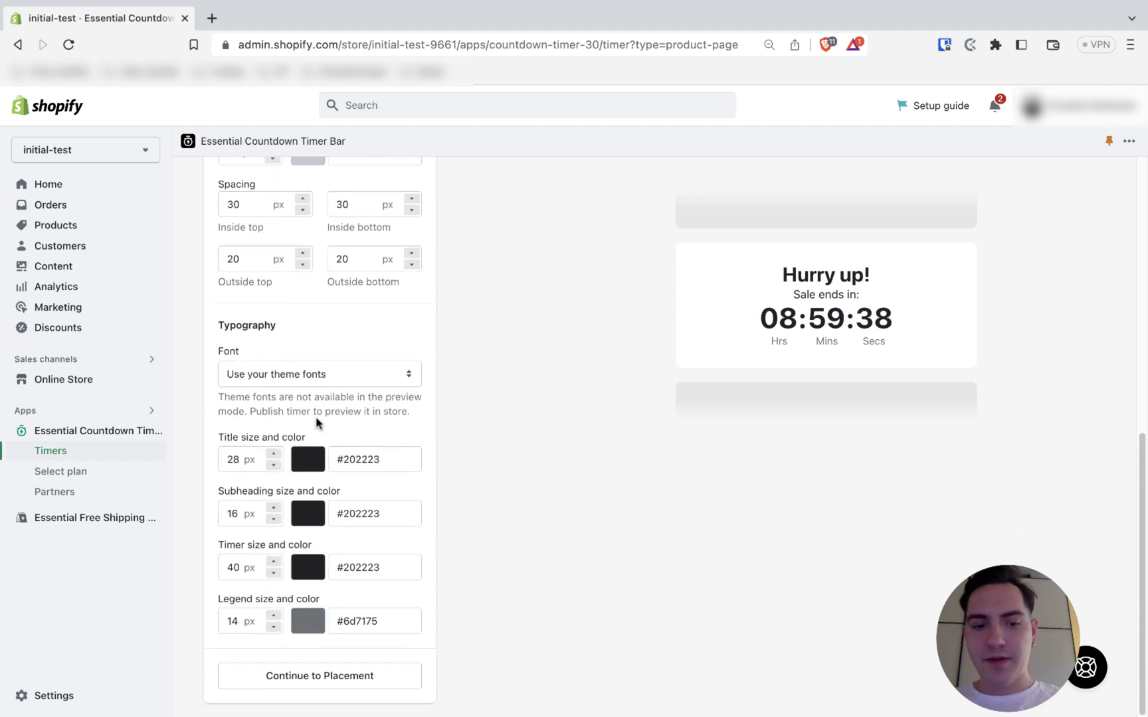
scroll(316, 423, "up", 7)
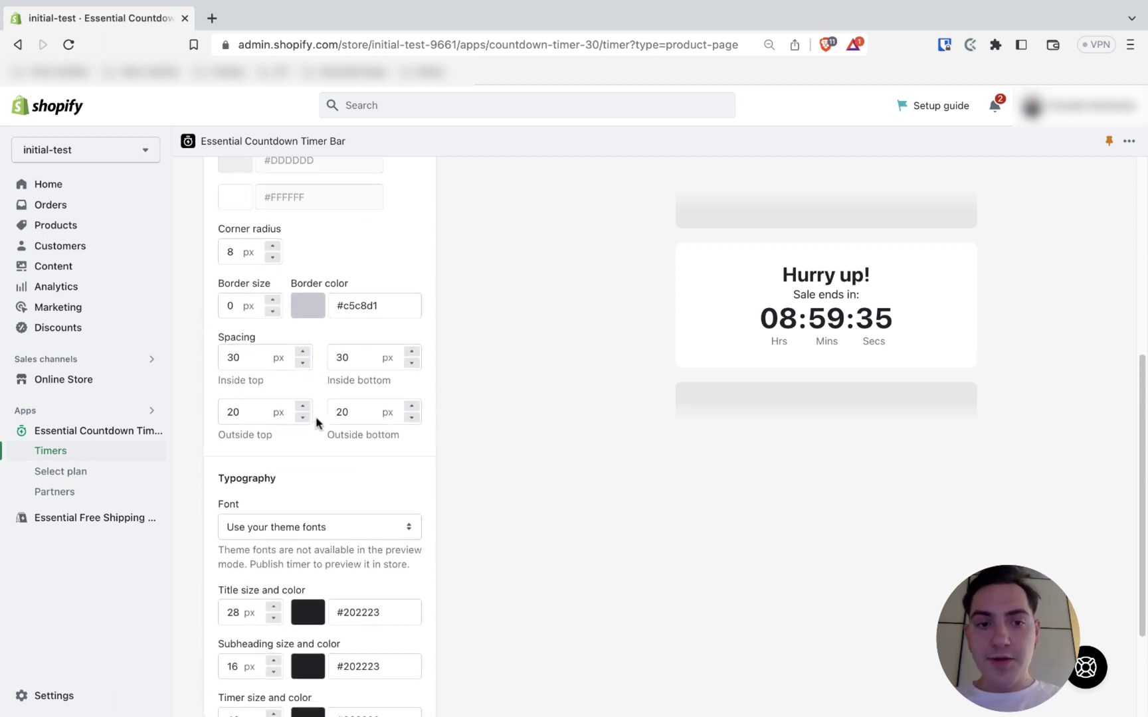
scroll(318, 422, "up", 3)
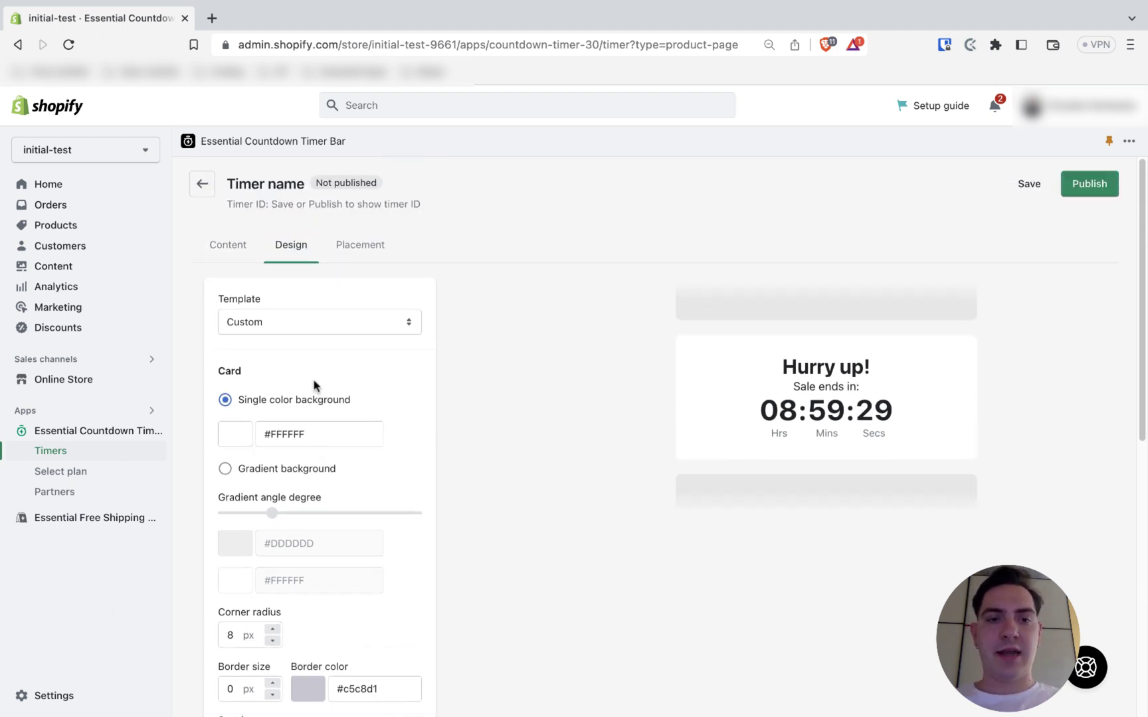
Step: Apply the '50 Shades of Grey' template, turning the preview card dark #313e50
left_click(344, 323)
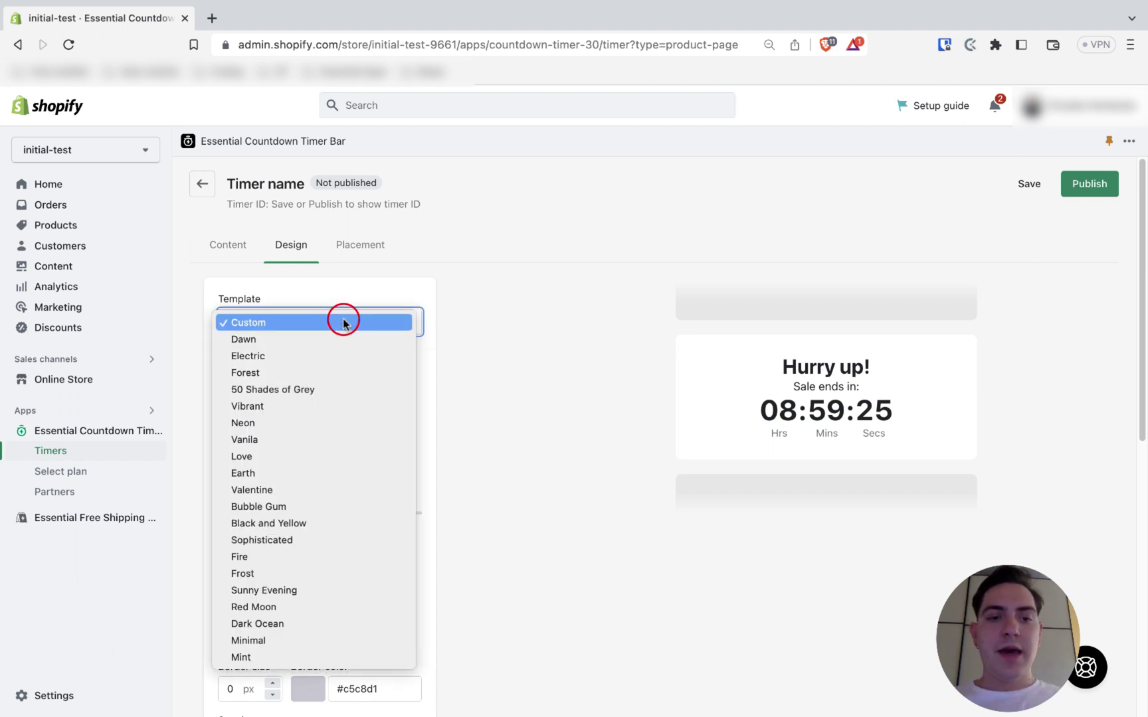
left_click(335, 389)
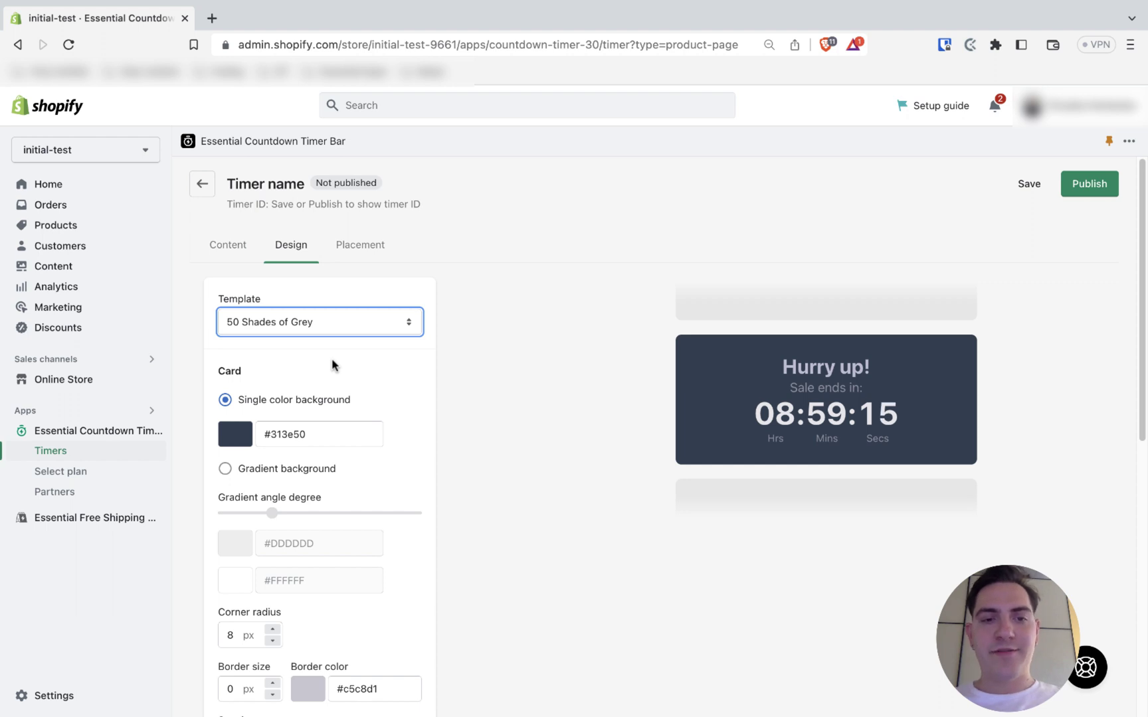
Step: Open Placement and confirm the timer targets All products and All world
left_click(369, 246)
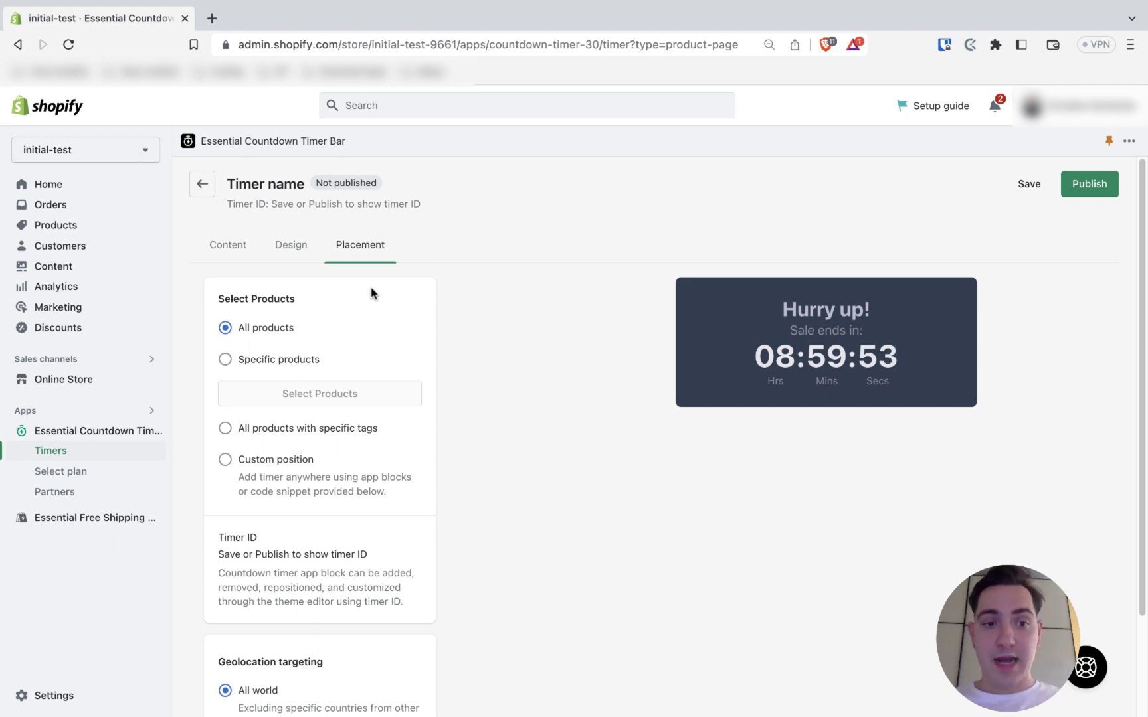
scroll(371, 294, "down", 2)
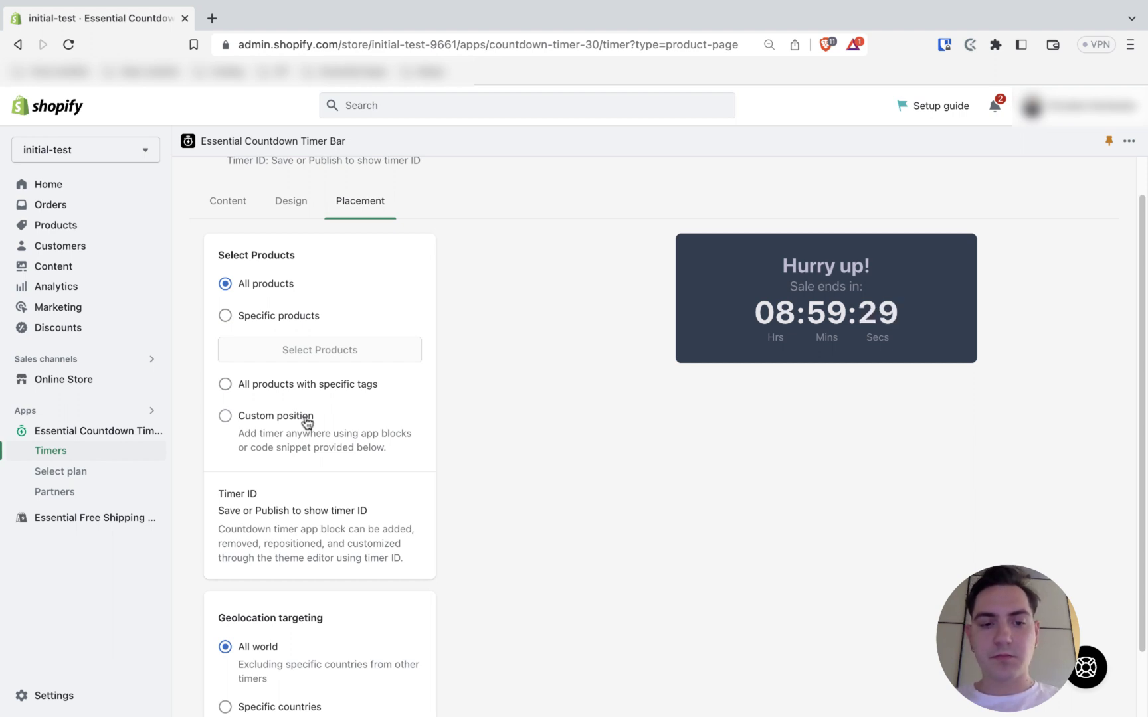
scroll(307, 422, "down", 2)
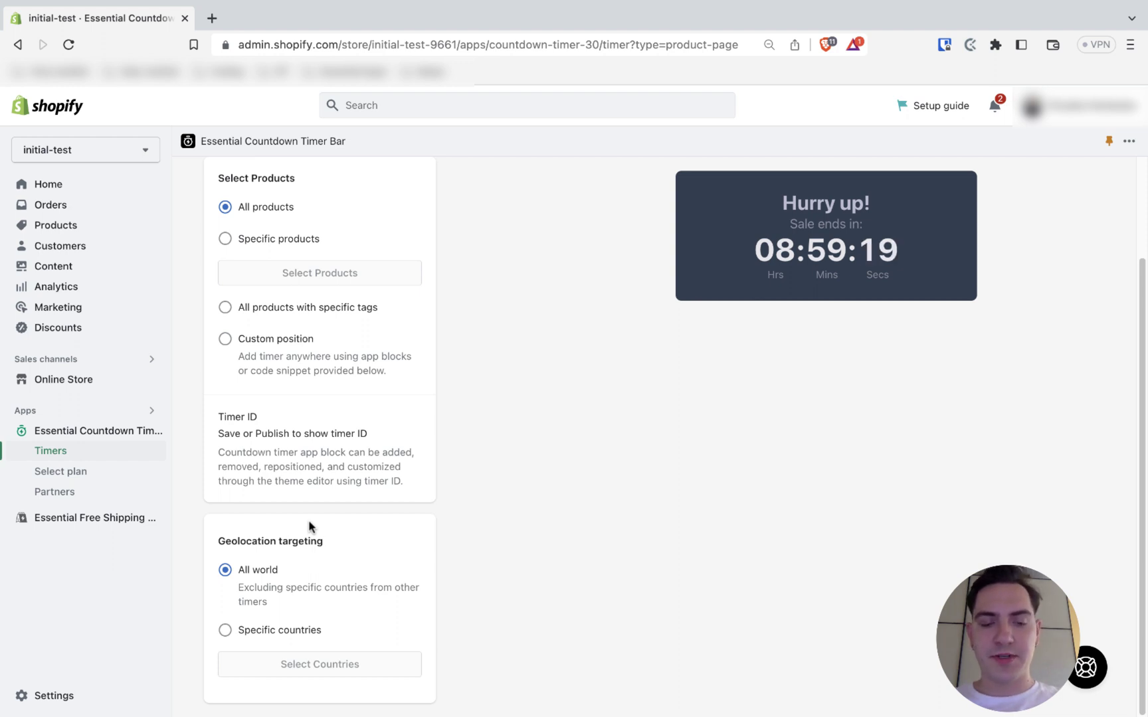
scroll(309, 527, "up", 3)
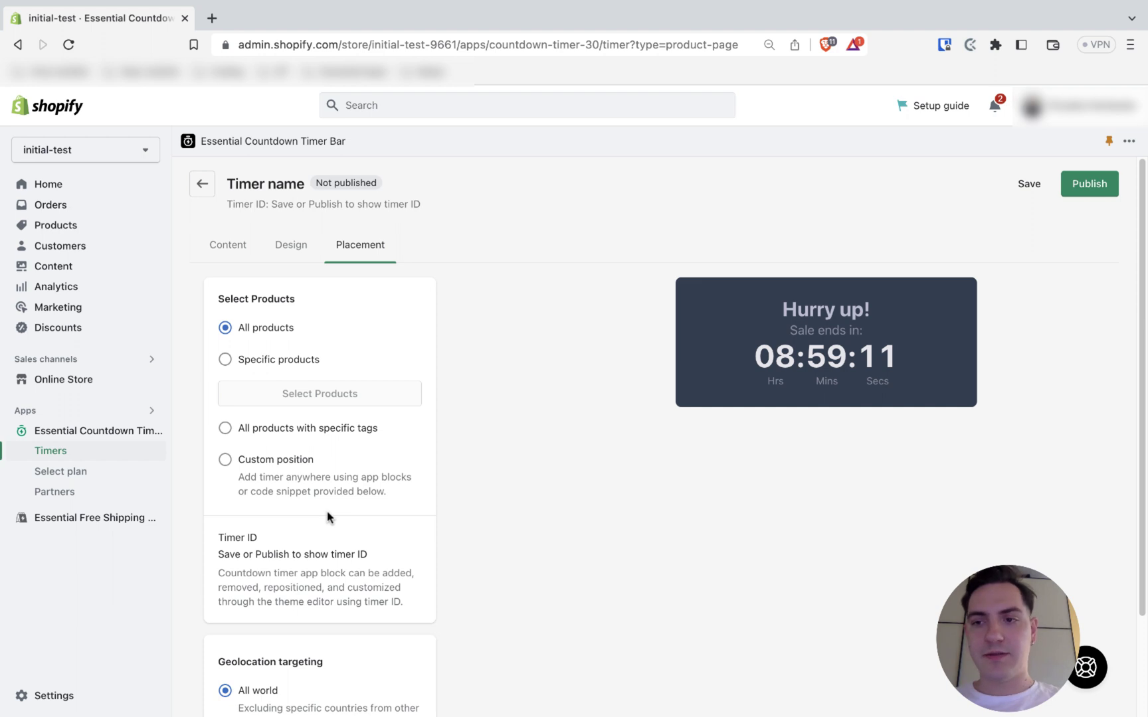
Step: Publish the weekday 8 AM–5 PM timer to the store
left_click(1086, 182)
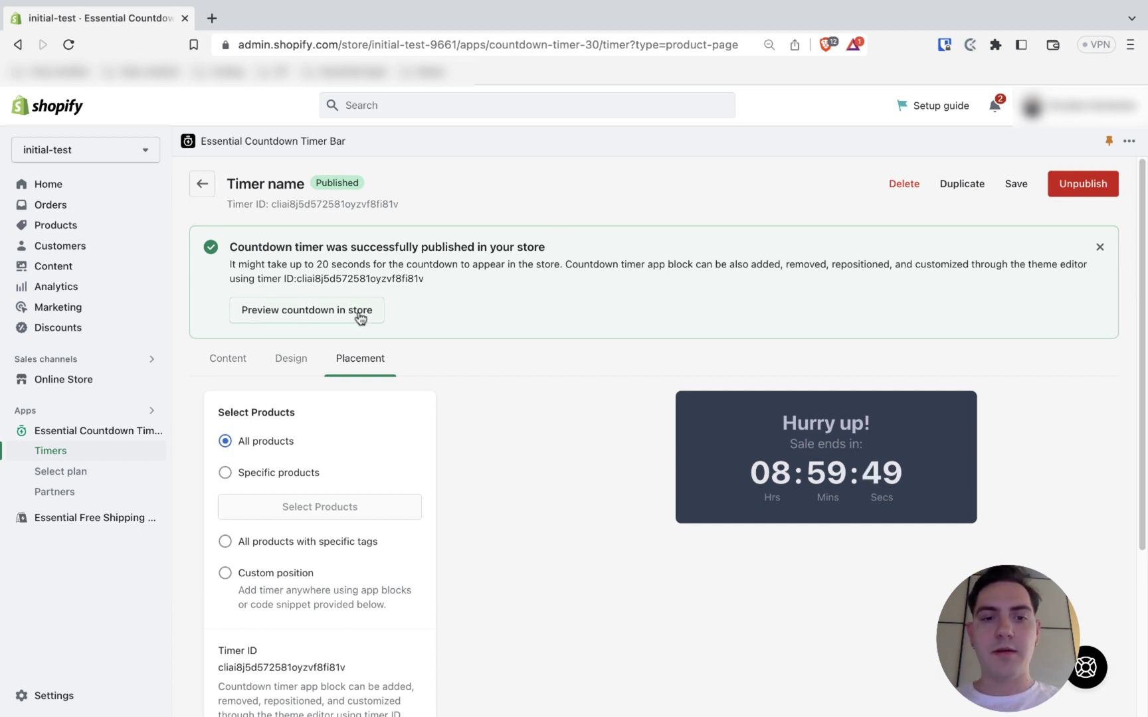
Step: Preview the countdown on Product no.2's storefront page, showing the dark Hurry up! timer below the purchase options
left_click(360, 316)
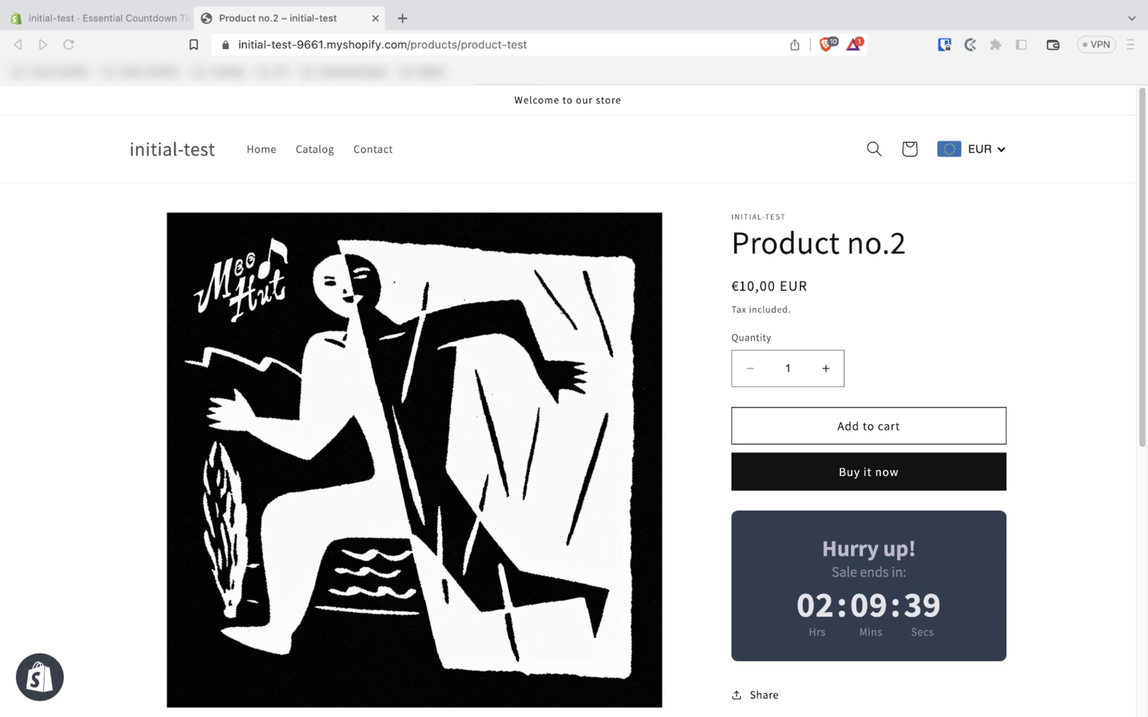